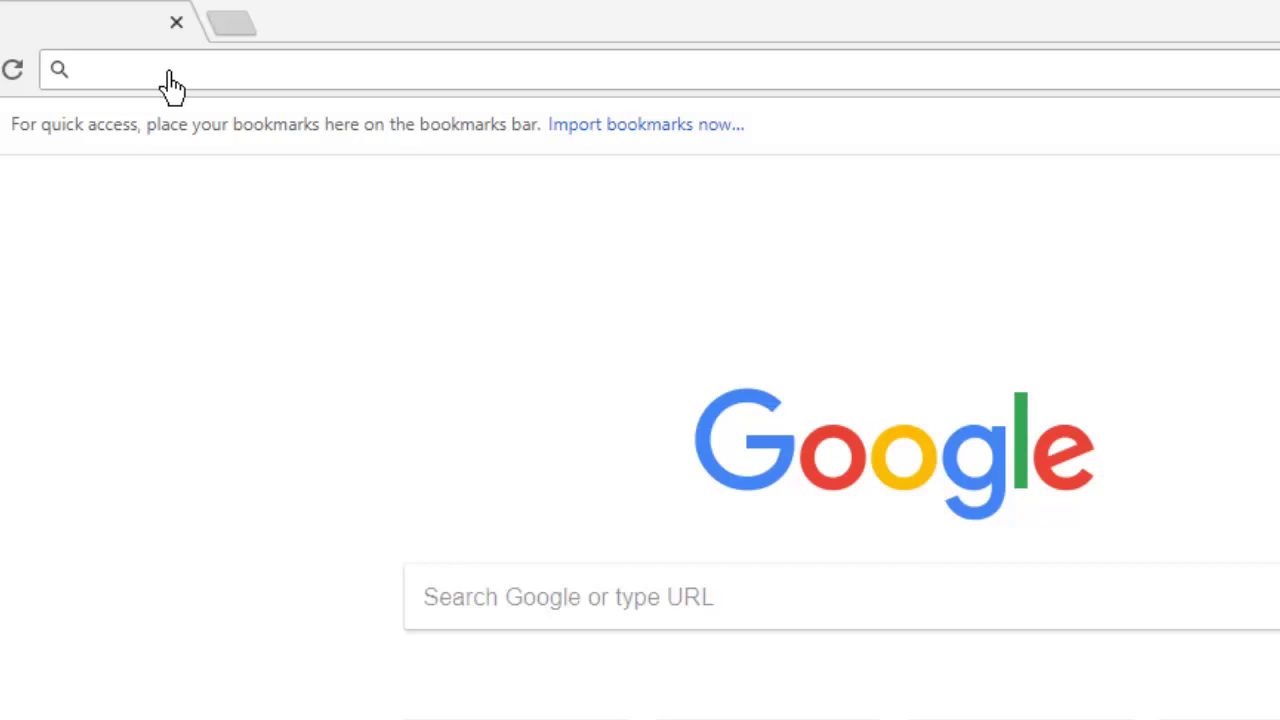
# Load the bit.ly/WASSCE2018Emaths short link in Chrome's address bar, discarding the autocomplete suggestion
pyautogui.click(171, 85)
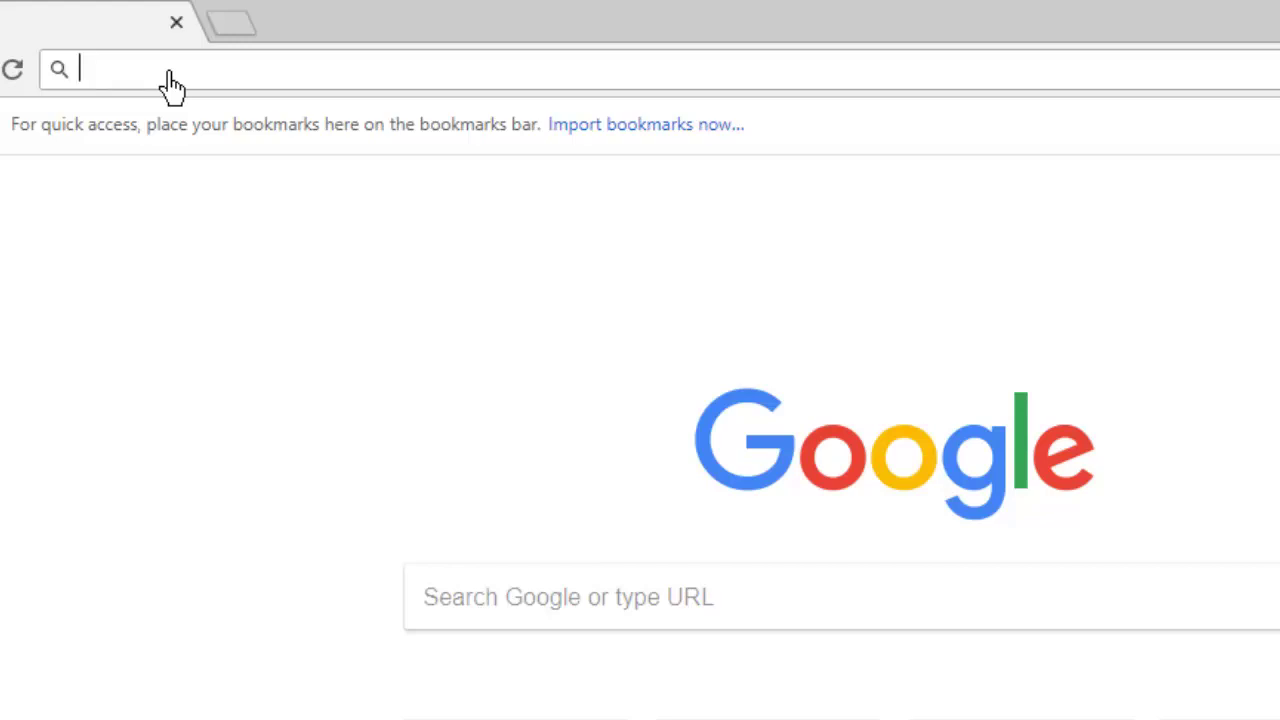
pyautogui.write('bi')
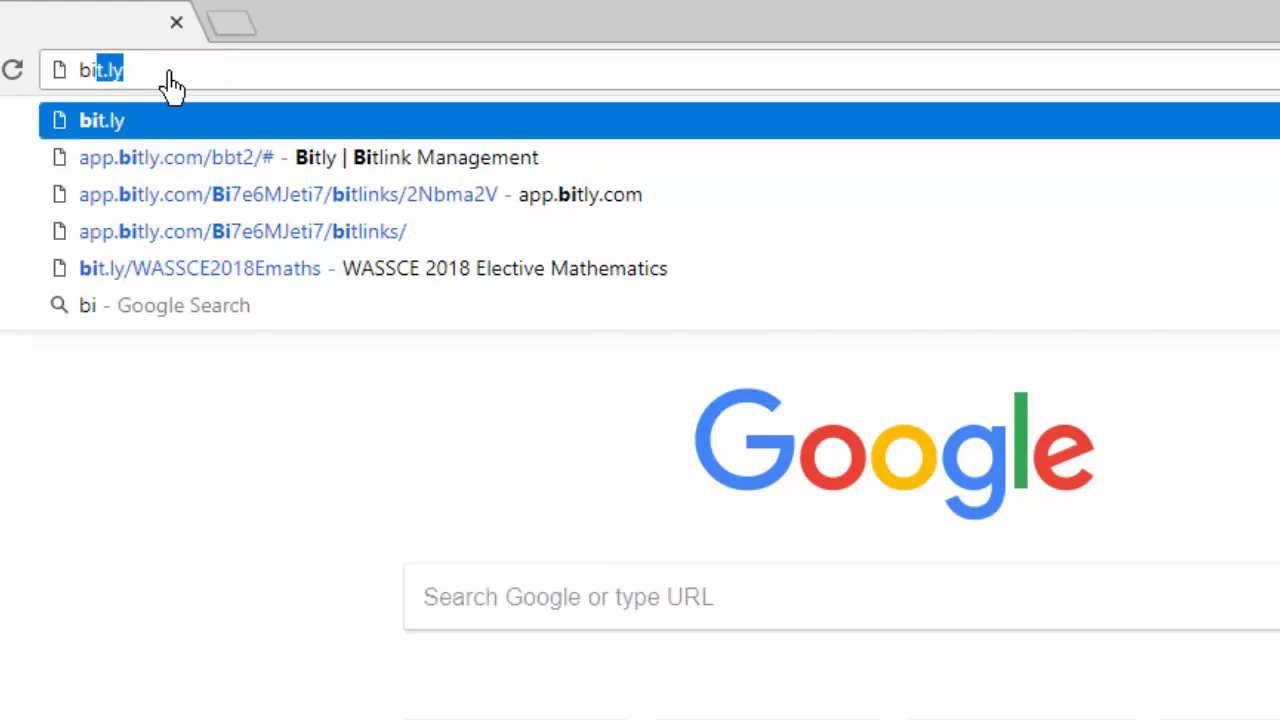
pyautogui.write('t')
pyautogui.press('BackSpace')
pyautogui.write('.')
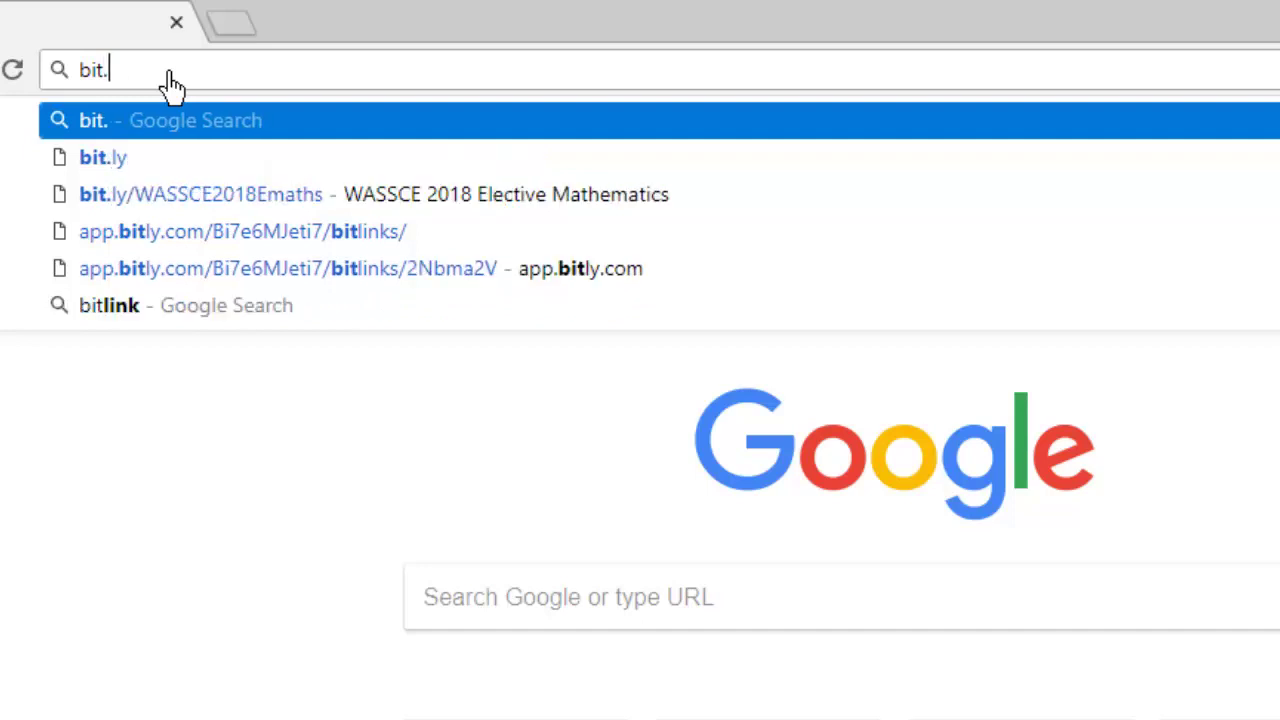
pyautogui.write('ly')
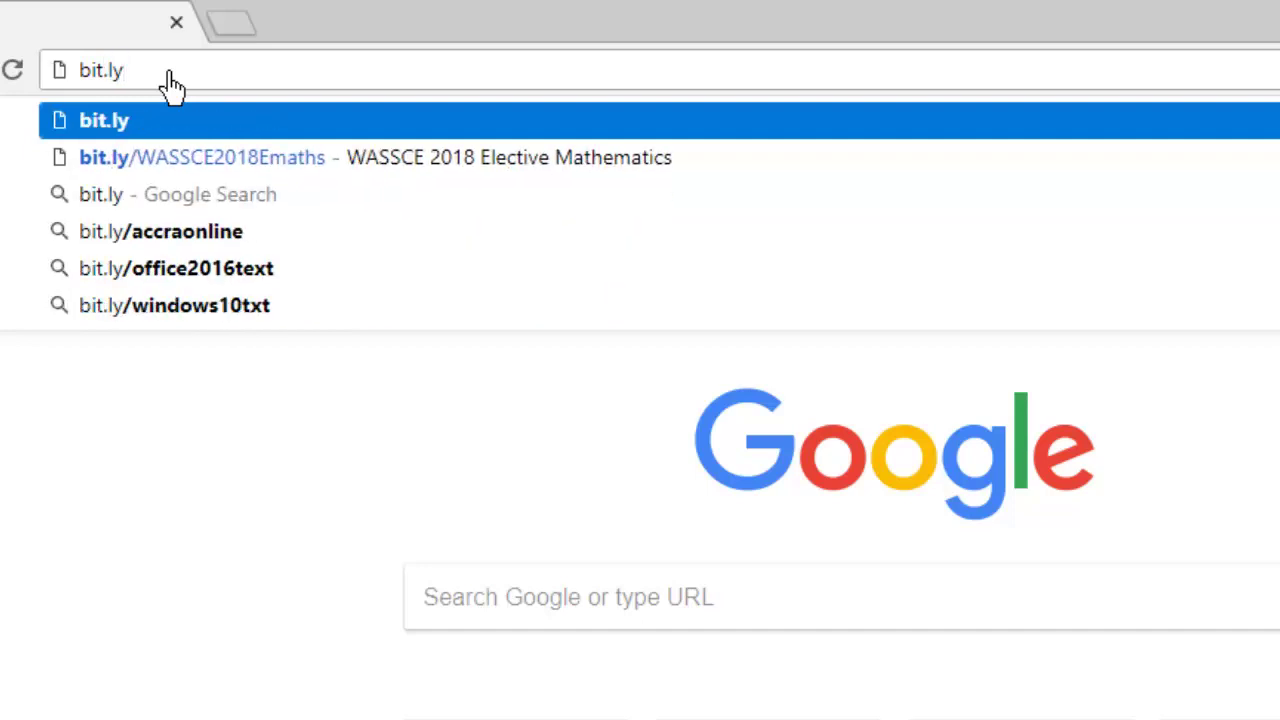
pyautogui.write('/')
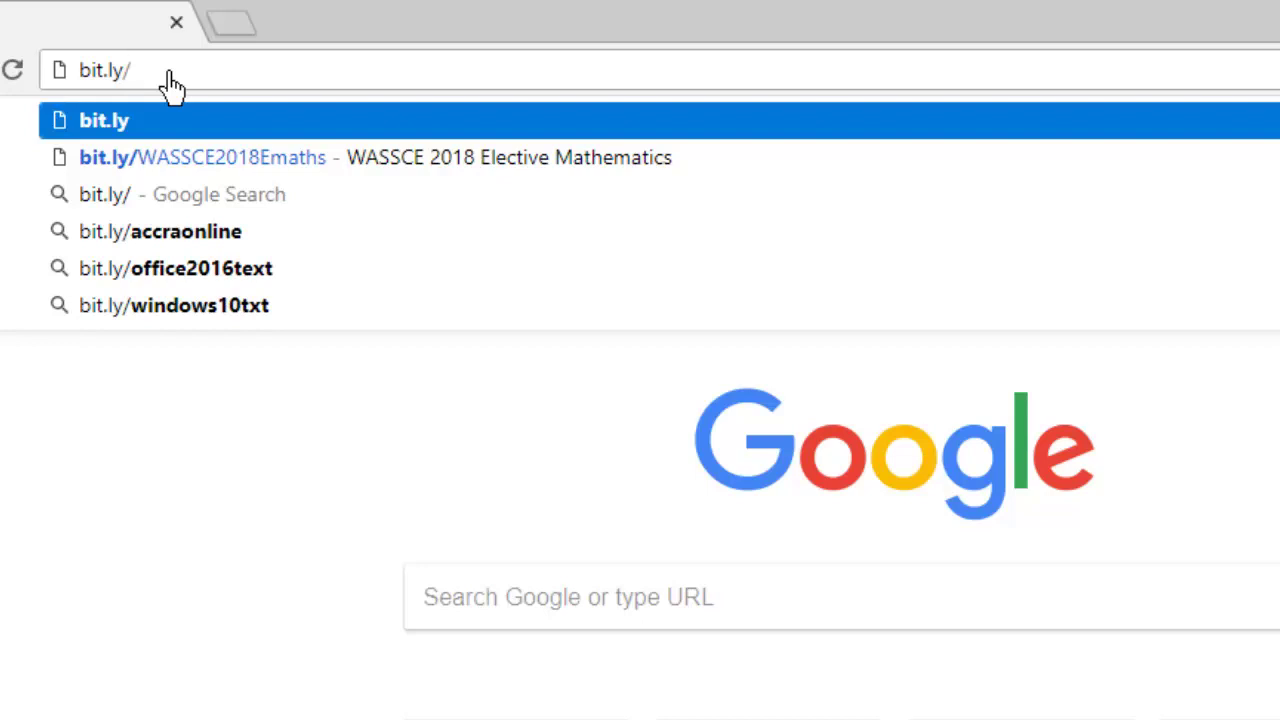
pyautogui.write('WASSC')
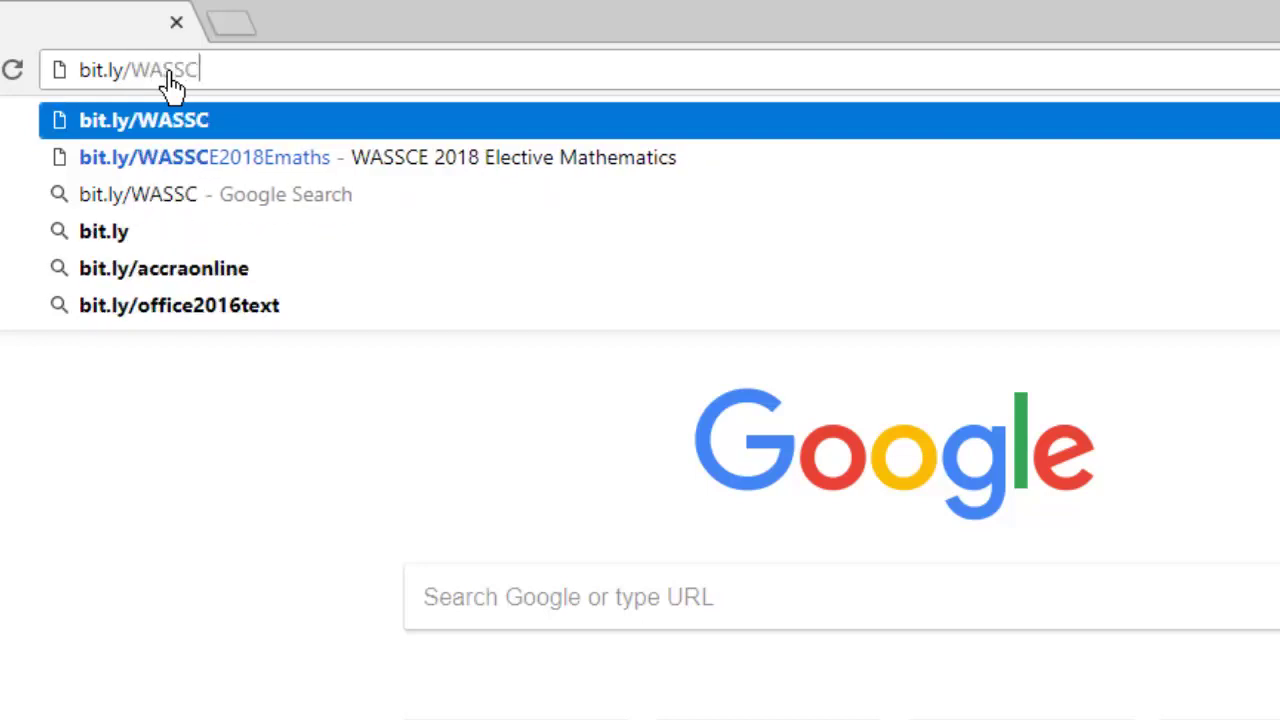
pyautogui.write('E201')
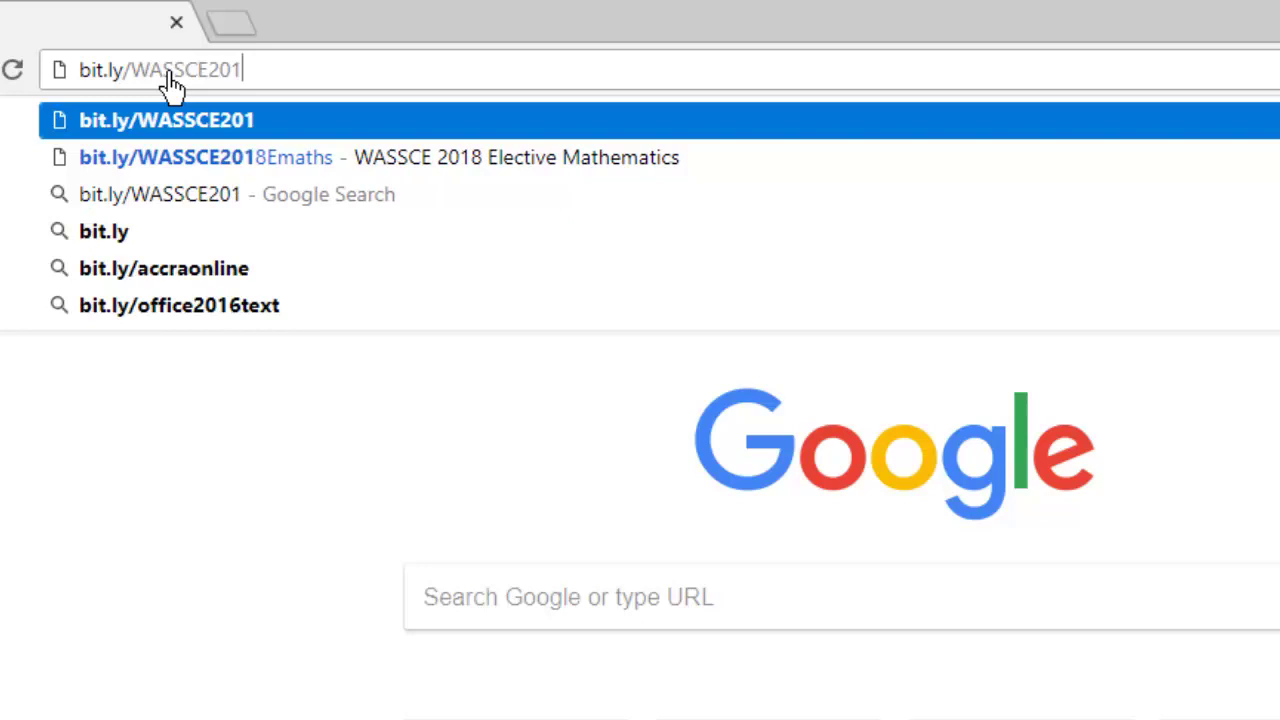
pyautogui.write('8')
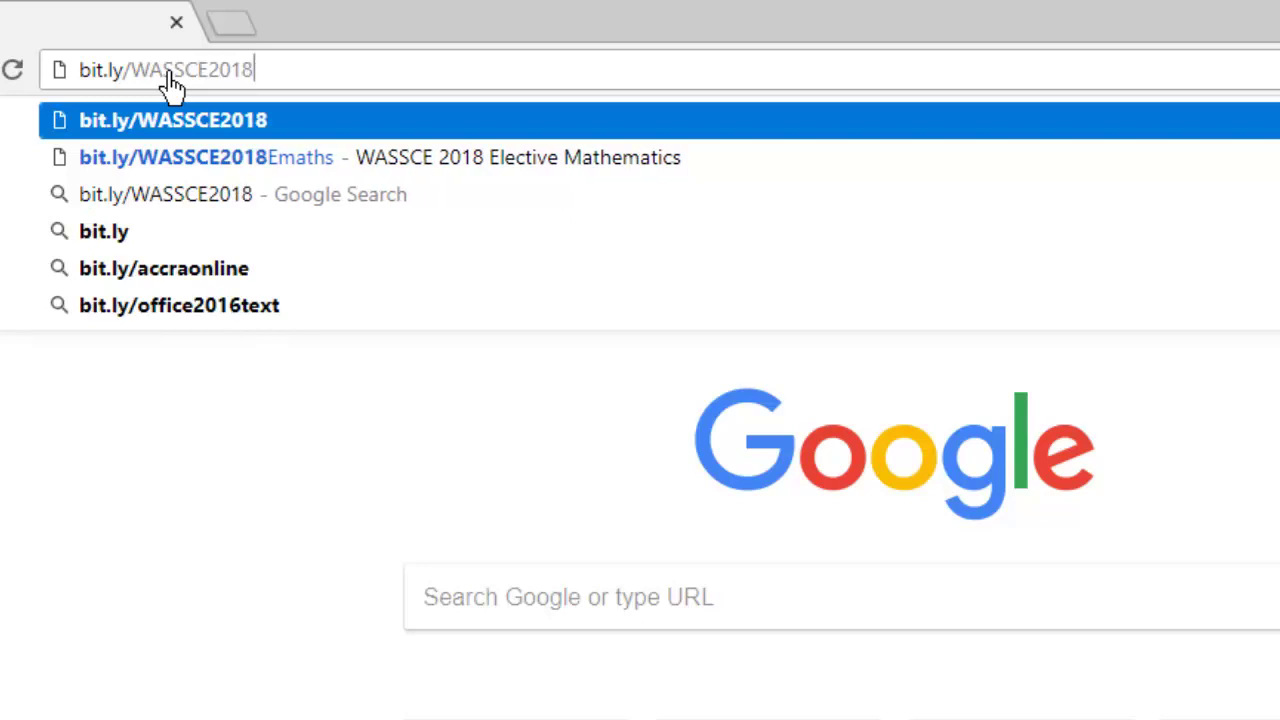
pyautogui.write('E')
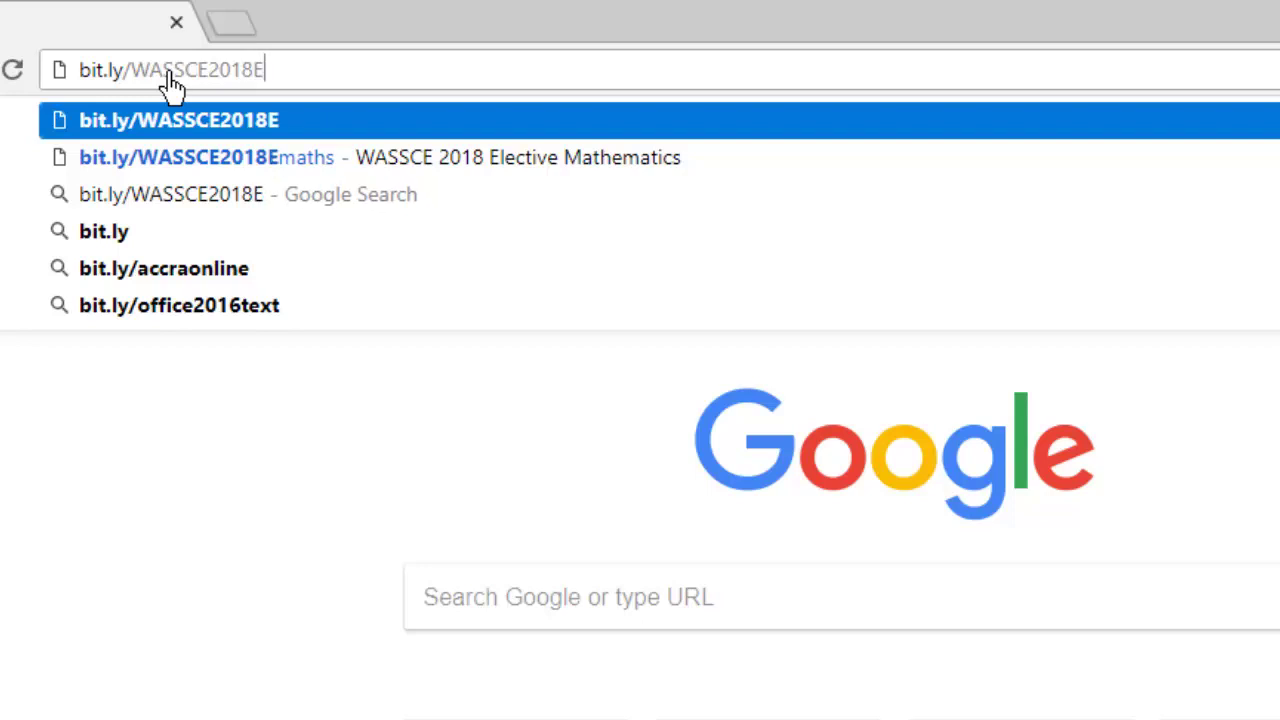
pyautogui.write('maths')
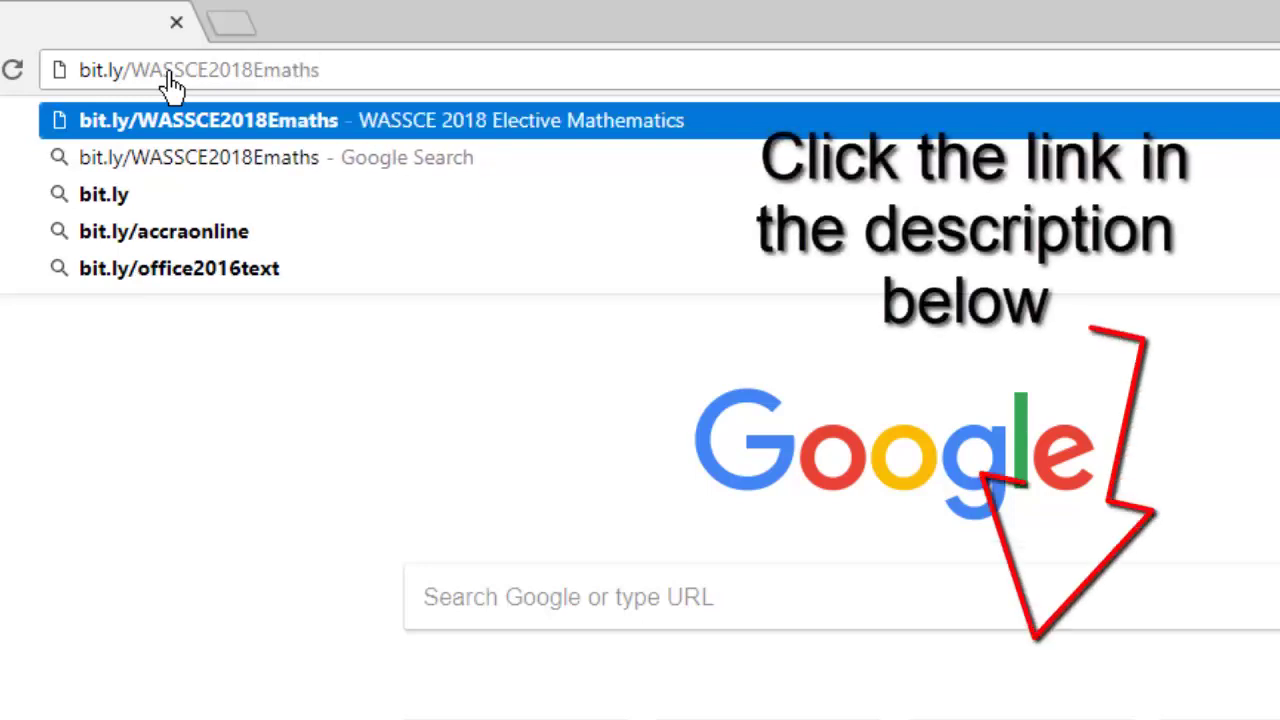
pyautogui.press('Return')
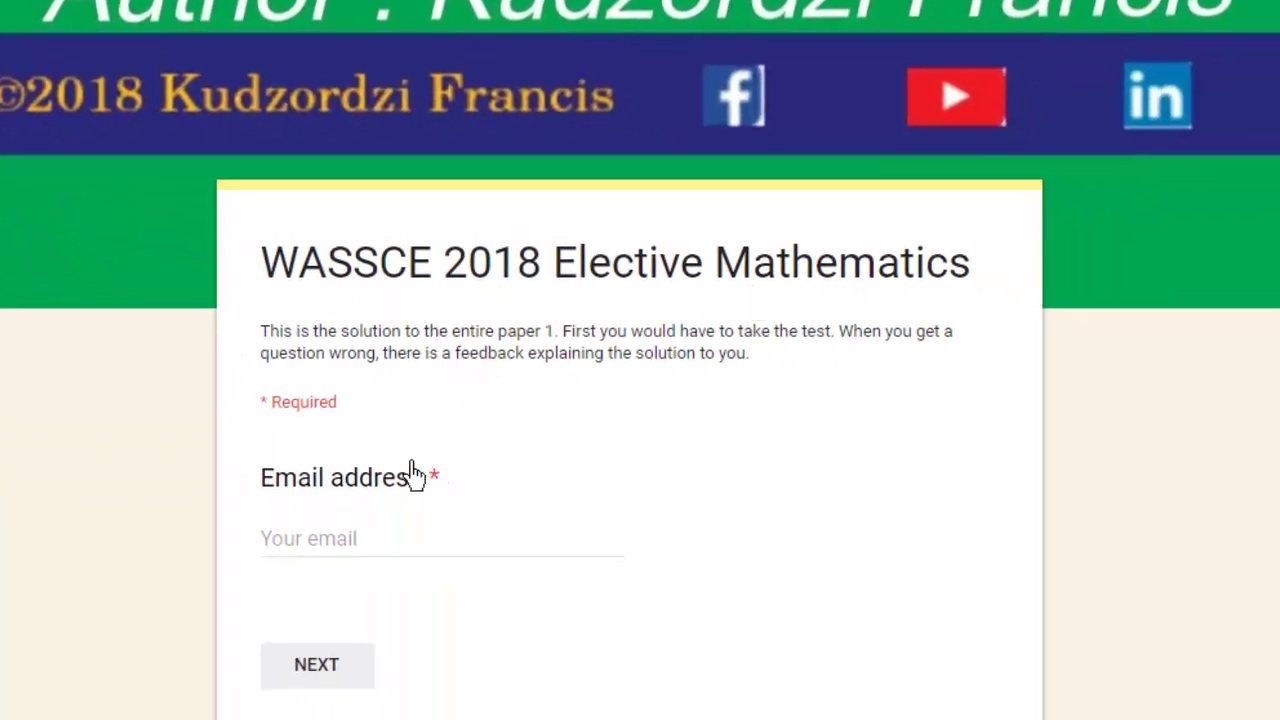
# Fill the required email field with the saved autofill address and continue to Questions 1 to 10
pyautogui.click(389, 545)
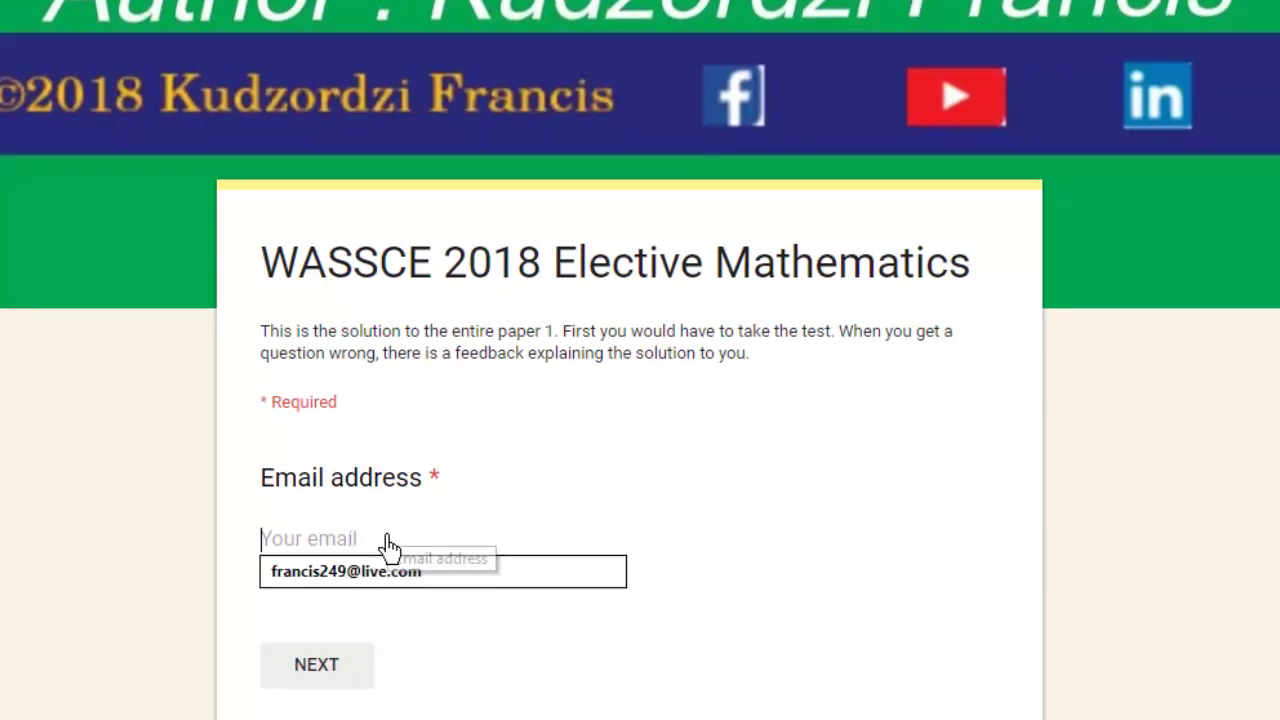
pyautogui.click(391, 585)
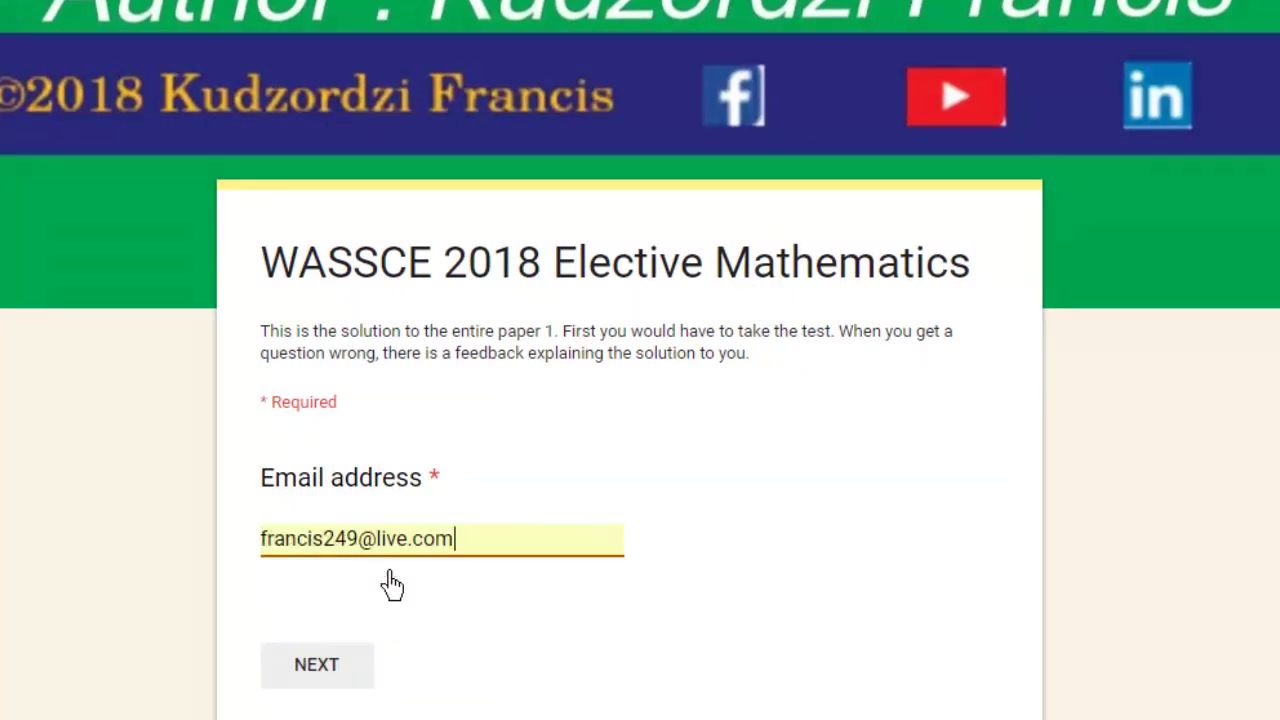
pyautogui.click(339, 677)
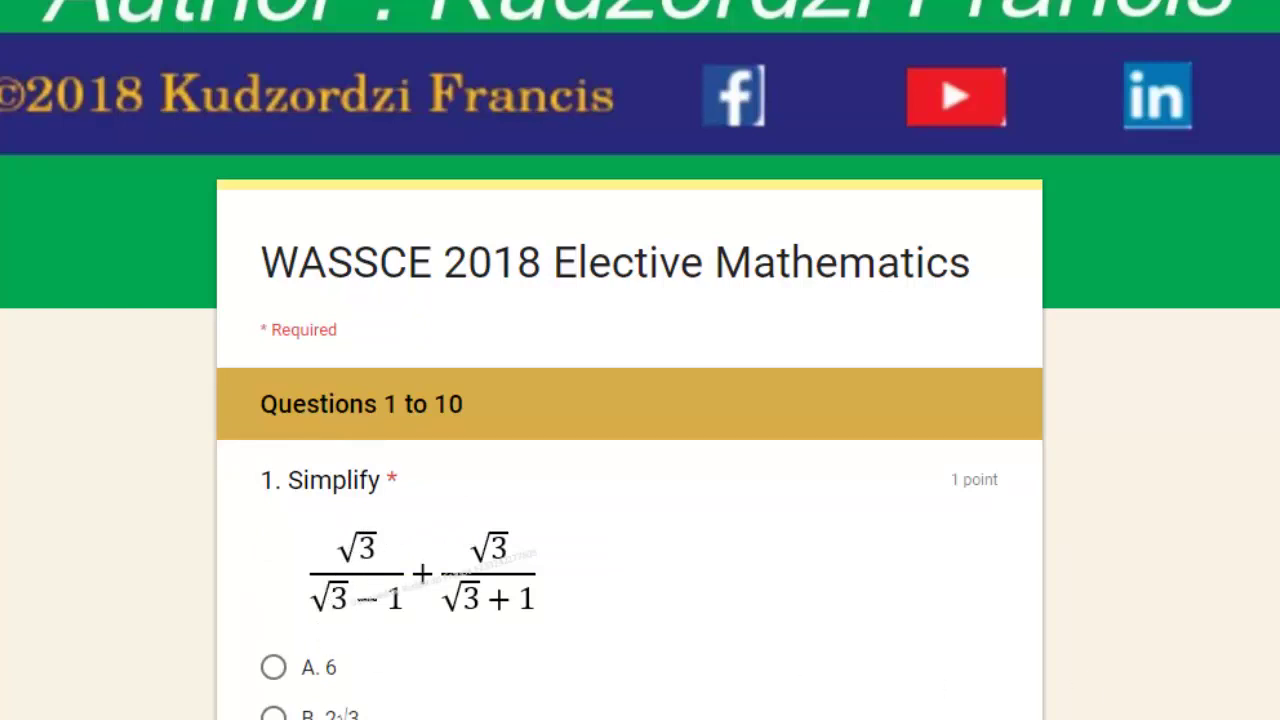
# Answer question 1 with 2√3 and question 2 with {x:x∈R}
pyautogui.scroll(-1, 640, 360)
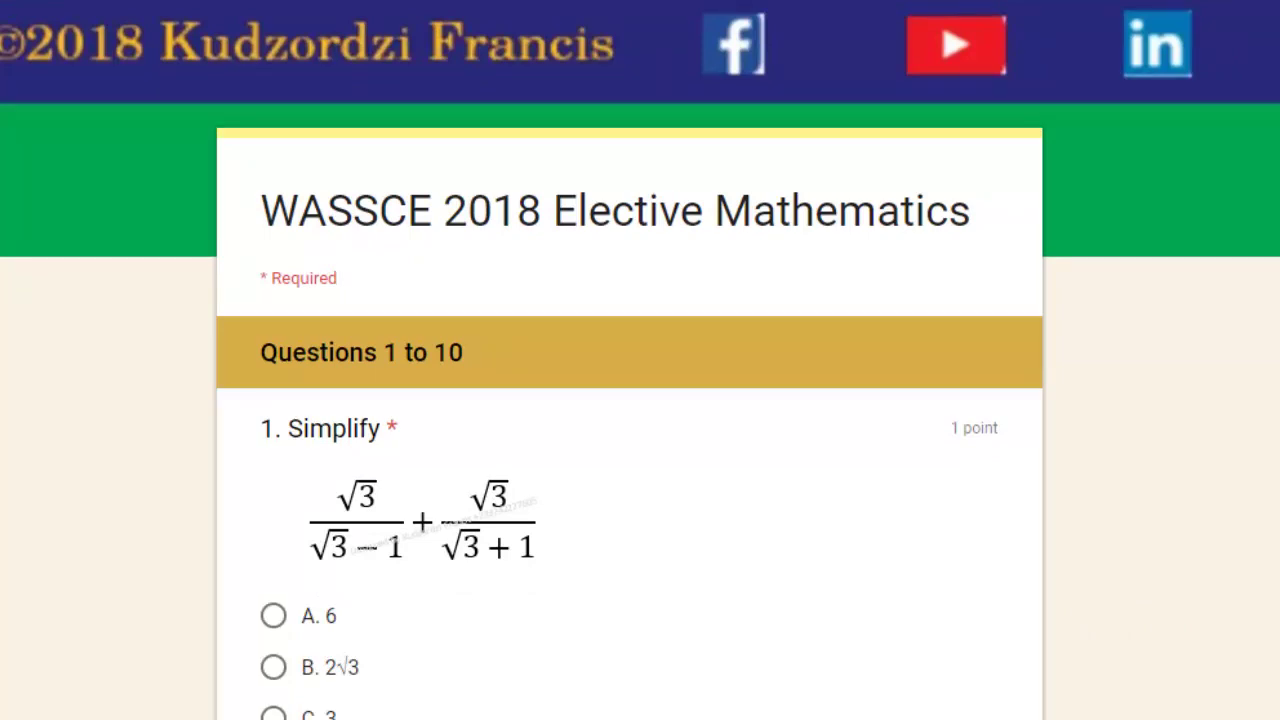
pyautogui.scroll(-1, 640, 360)
pyautogui.scroll(-1, 640, 360)
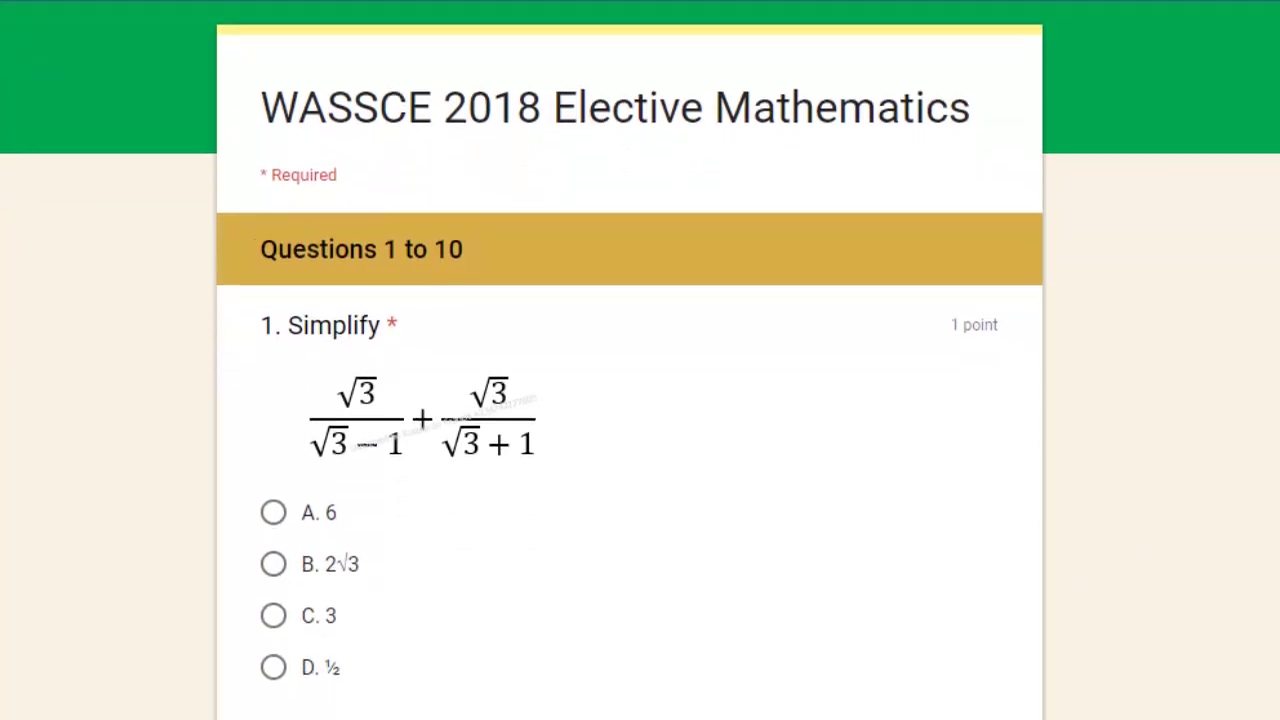
pyautogui.click(275, 566)
pyautogui.scroll(-1, 786, 590)
pyautogui.scroll(-2, 786, 590)
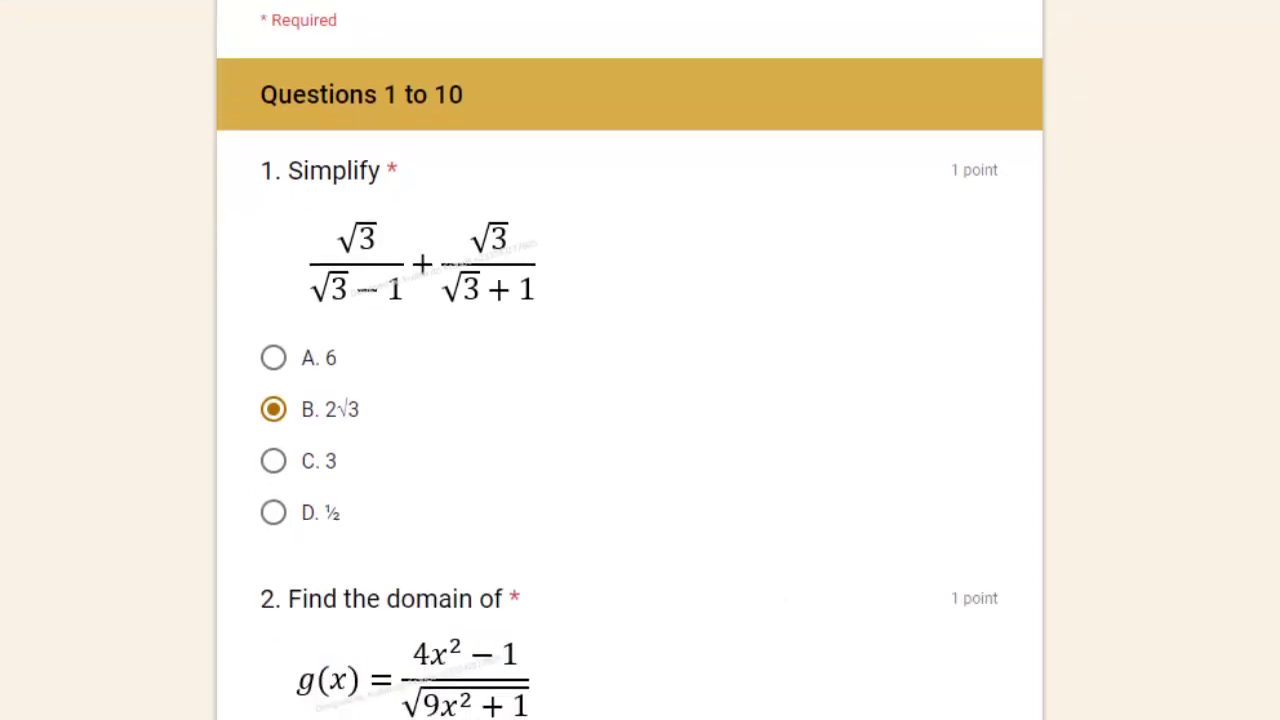
pyautogui.scroll(-1, 534, 506)
pyautogui.scroll(-2, 534, 506)
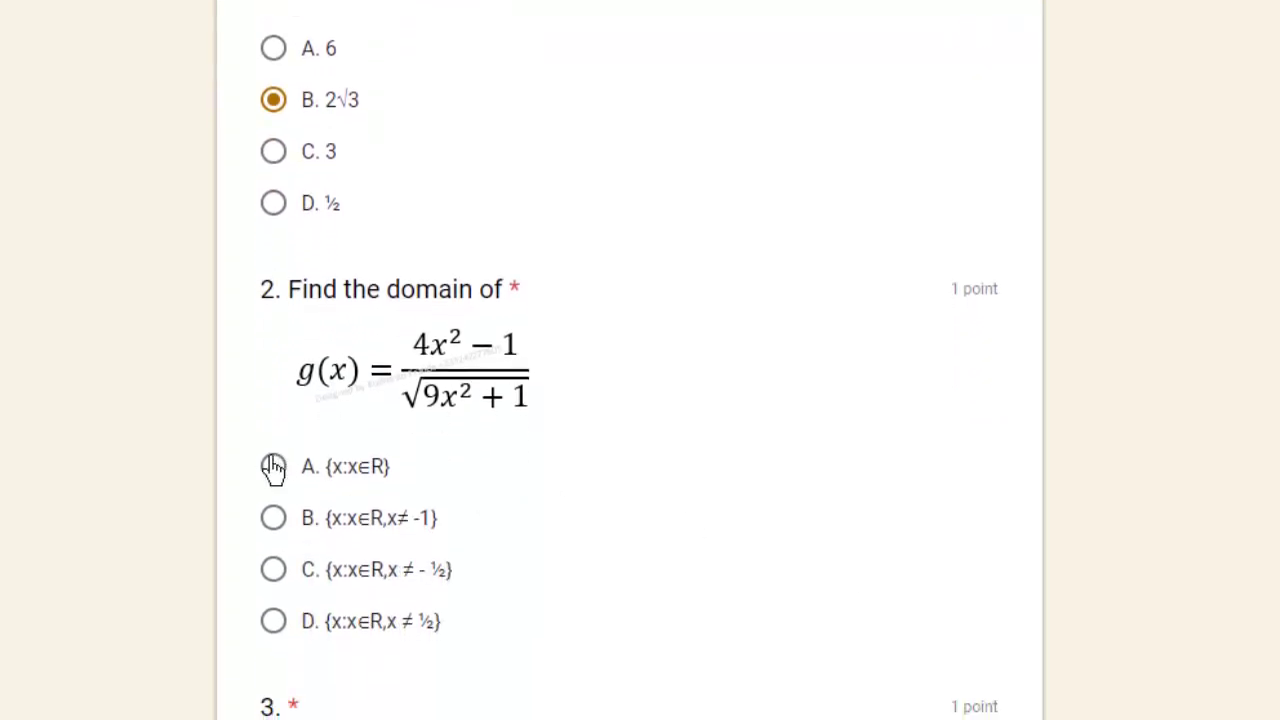
pyautogui.click(273, 468)
# Answer question 3 with -1,-3 and question 4 with 5
pyautogui.scroll(-1, 1015, 603)
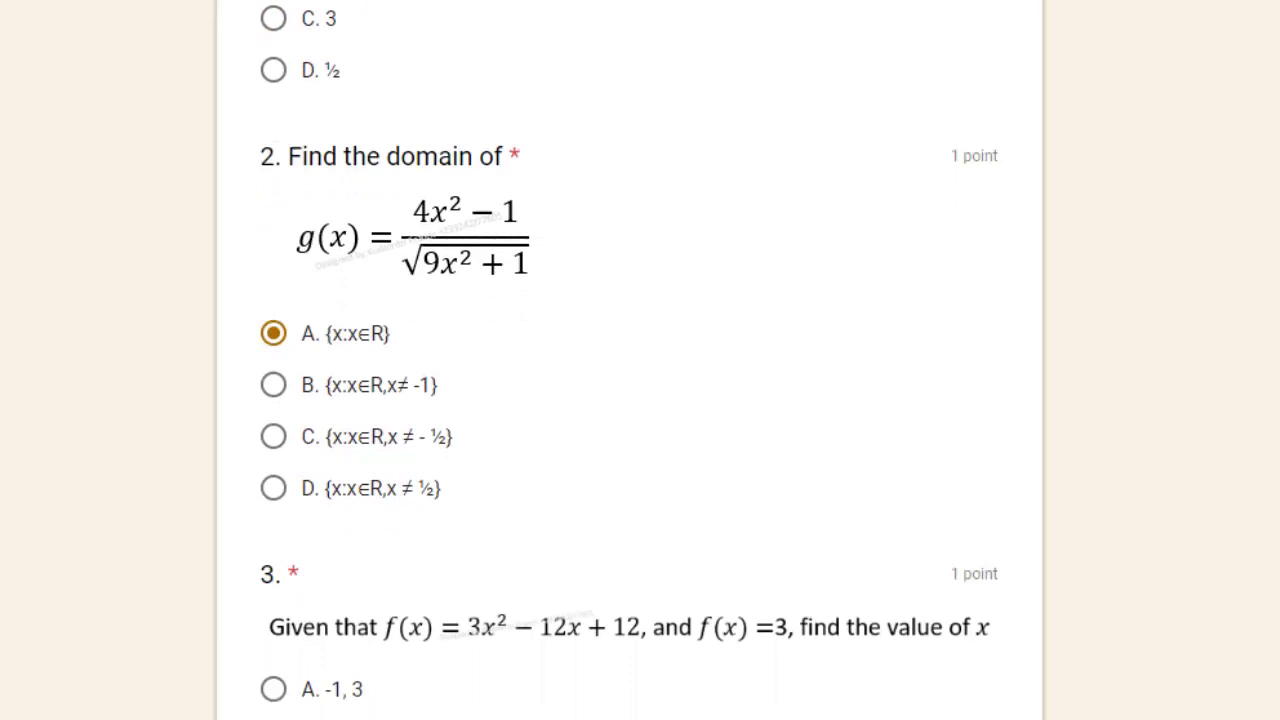
pyautogui.scroll(-1, 1015, 603)
pyautogui.scroll(-1, 1015, 603)
pyautogui.scroll(-1, 1015, 603)
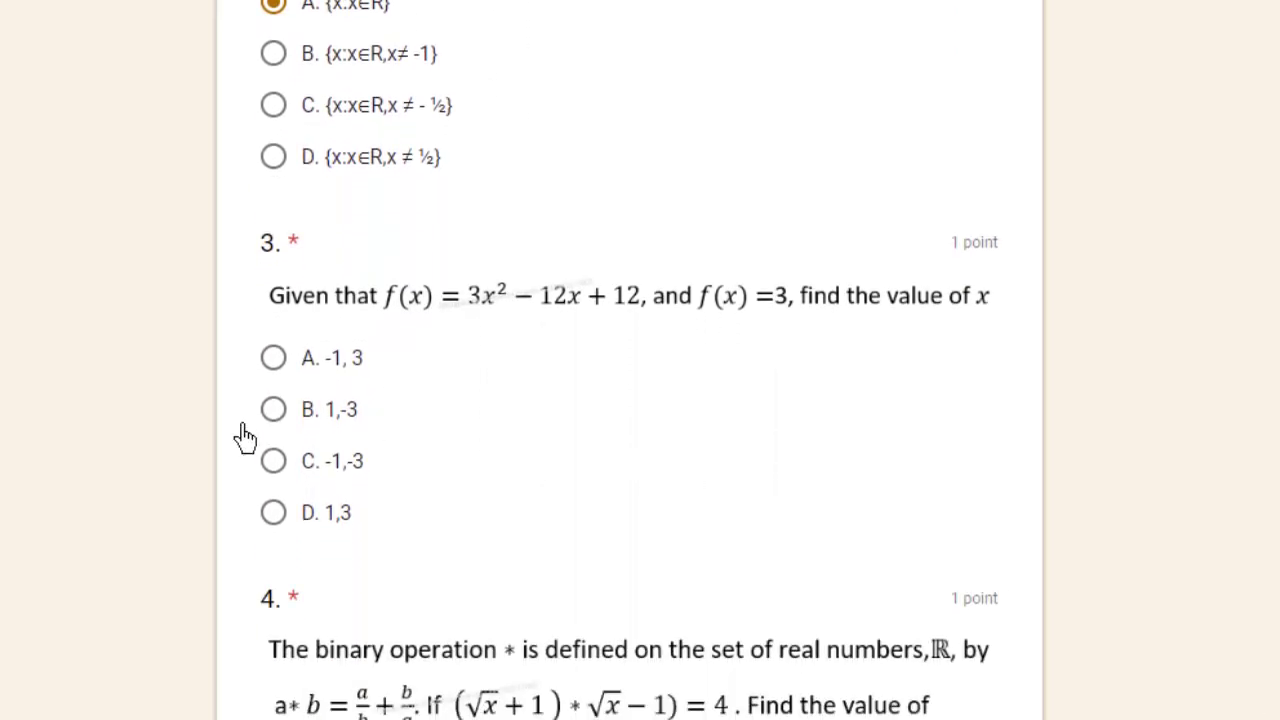
pyautogui.click(280, 465)
pyautogui.scroll(-1, 629, 360)
pyautogui.scroll(-1, 629, 360)
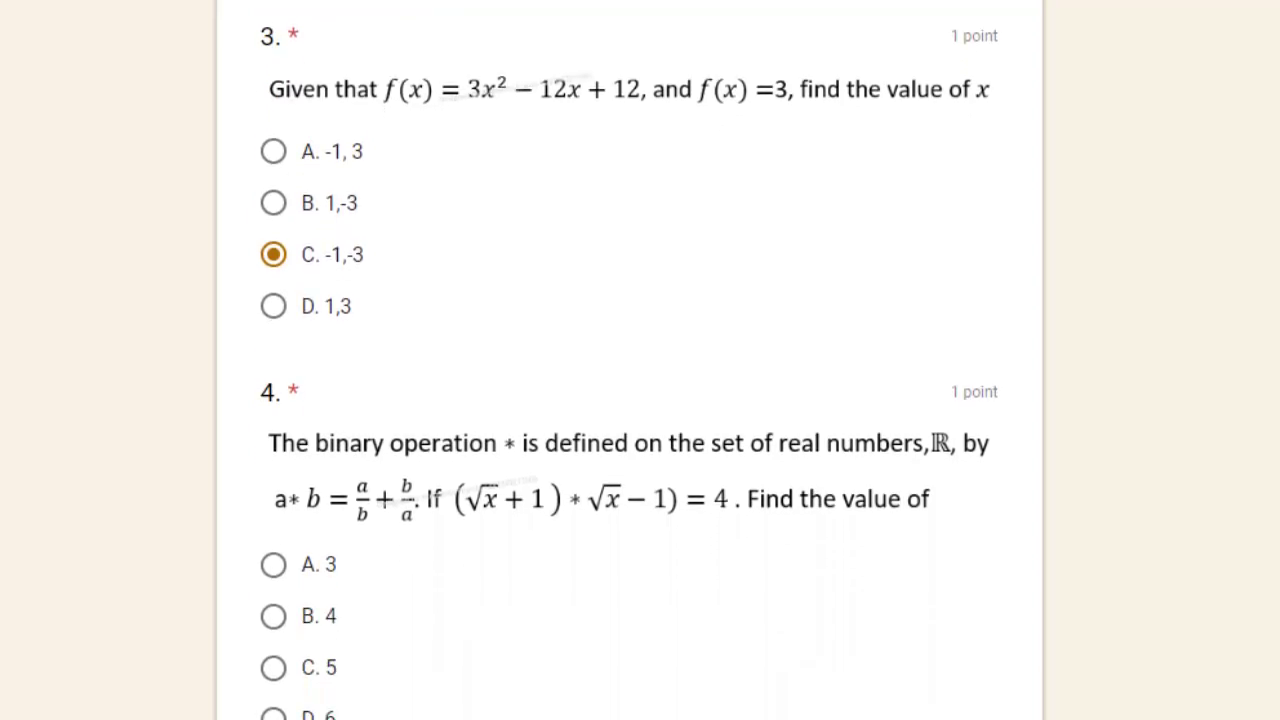
pyautogui.scroll(-1, 629, 360)
pyautogui.scroll(-2, 1003, 500)
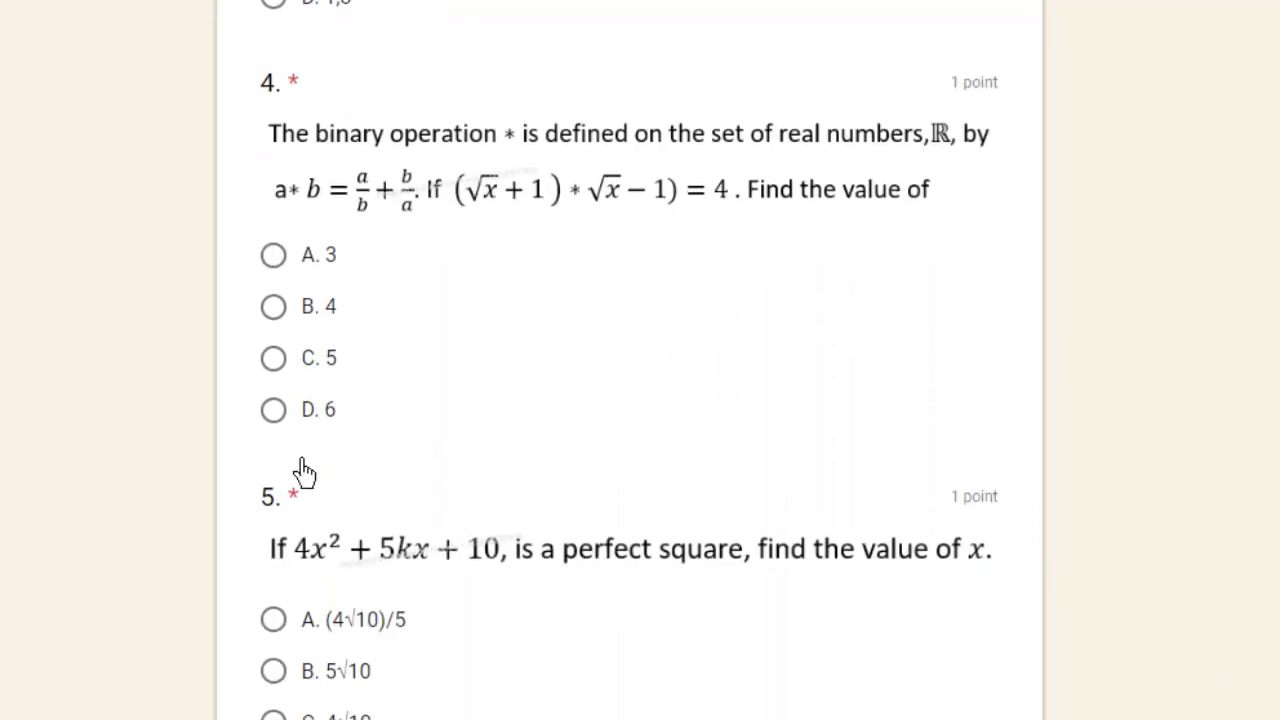
pyautogui.click(270, 366)
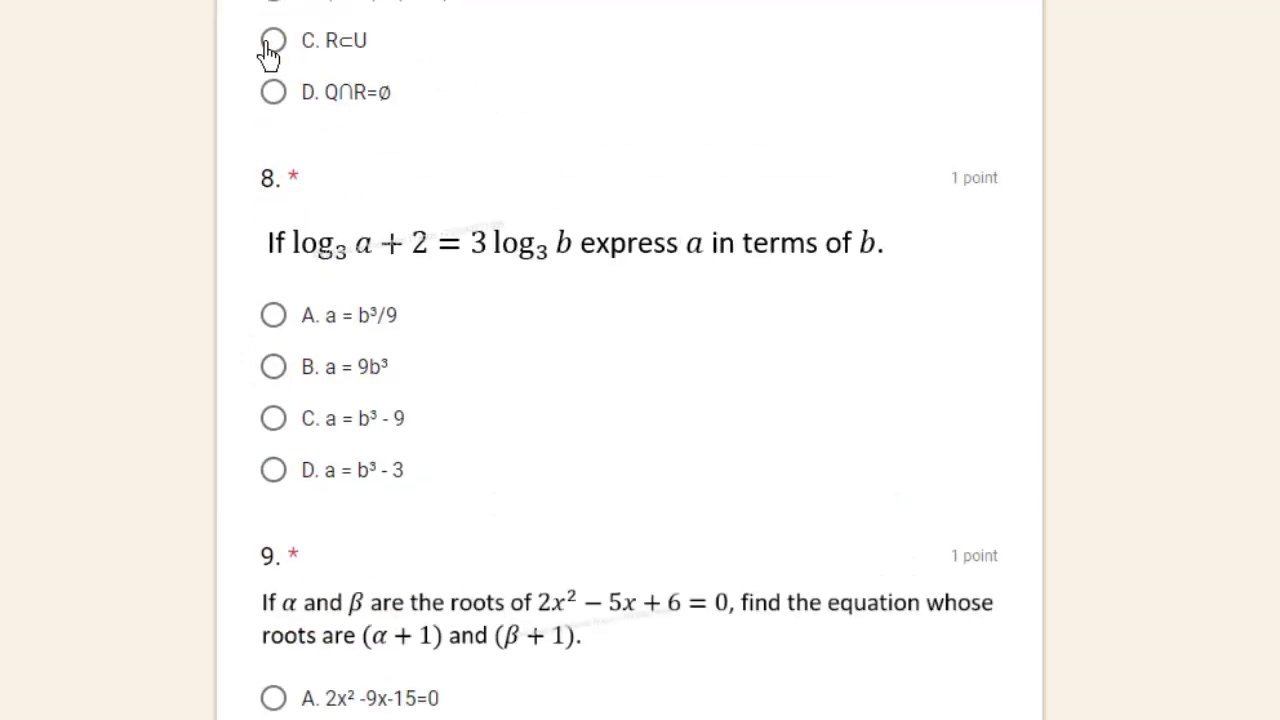
# Answer question 7 with R⊂U, question 8 with a = b³/9, and question 5 with (4√10)/5
pyautogui.click(270, 44)
pyautogui.click(273, 316)
pyautogui.scroll(8, 640, 360)
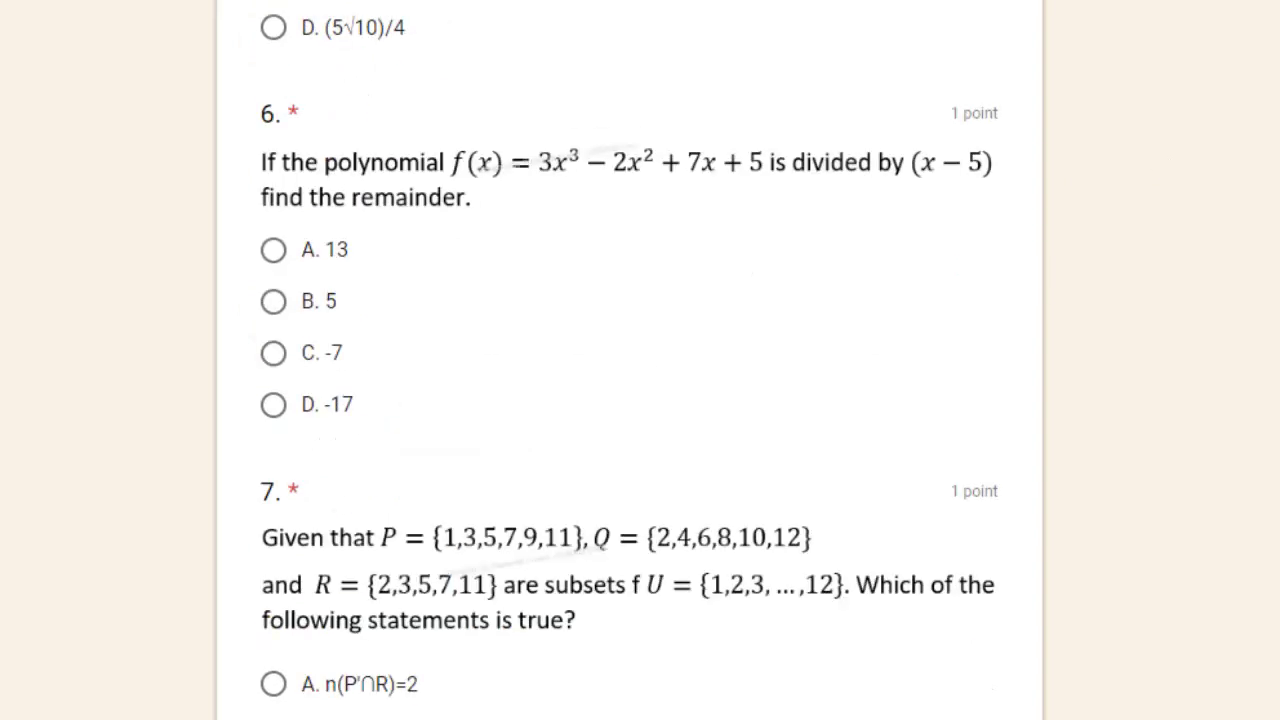
pyautogui.scroll(8, 640, 360)
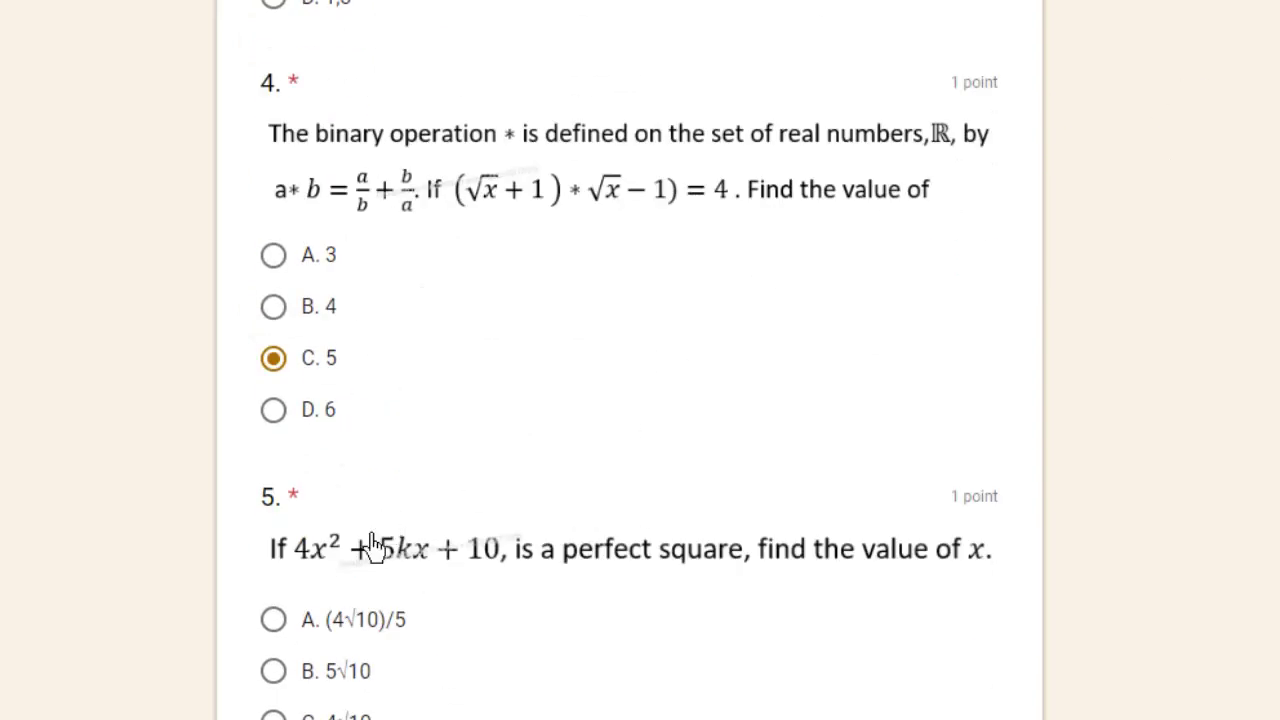
pyautogui.click(273, 622)
# Answer question 6 with 5 and question 9 with 2x² -9x-13=0
pyautogui.scroll(-1, 640, 360)
pyautogui.scroll(-1, 640, 360)
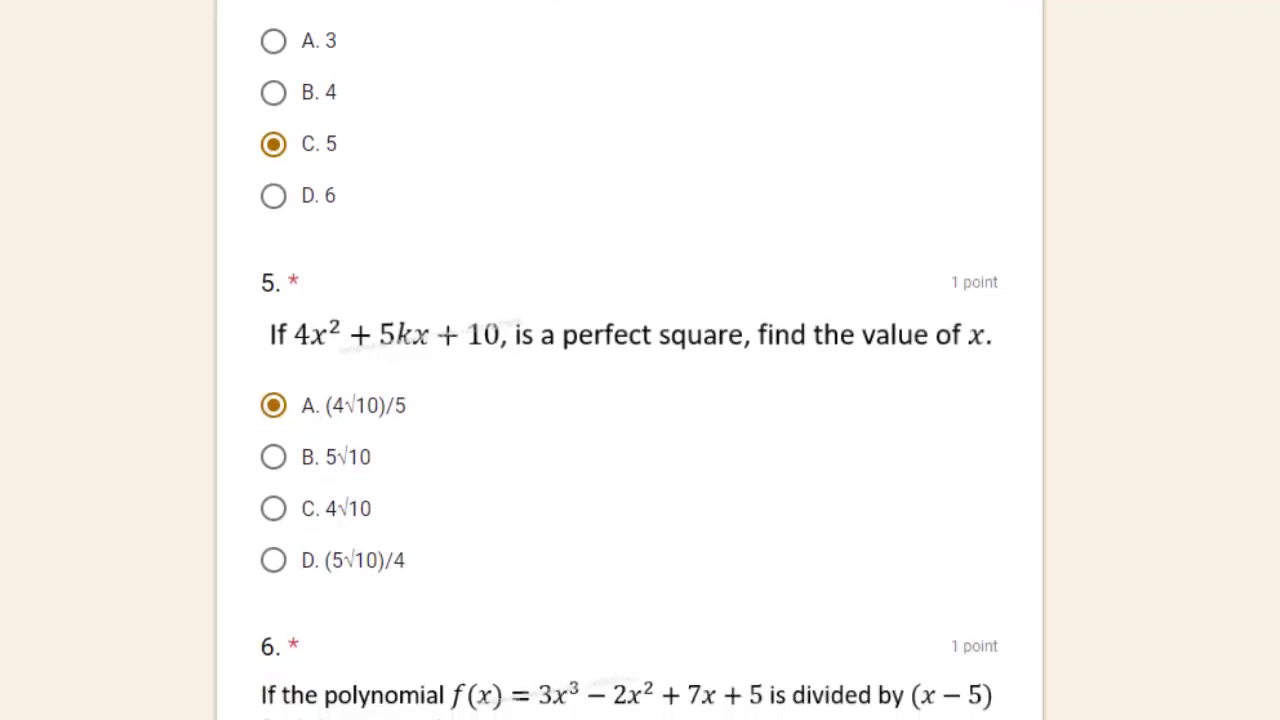
pyautogui.scroll(-2, 640, 360)
pyautogui.scroll(-1, 640, 360)
pyautogui.scroll(-1, 943, 677)
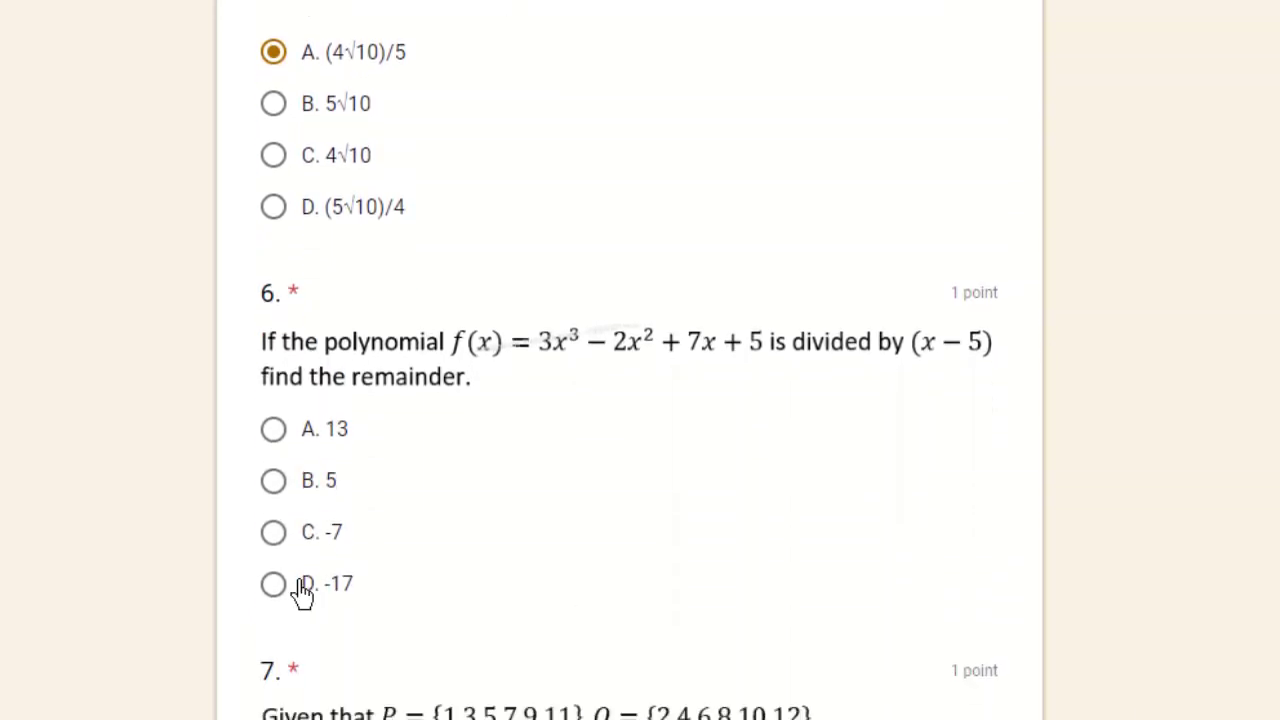
pyautogui.click(274, 484)
pyautogui.scroll(-1, 629, 360)
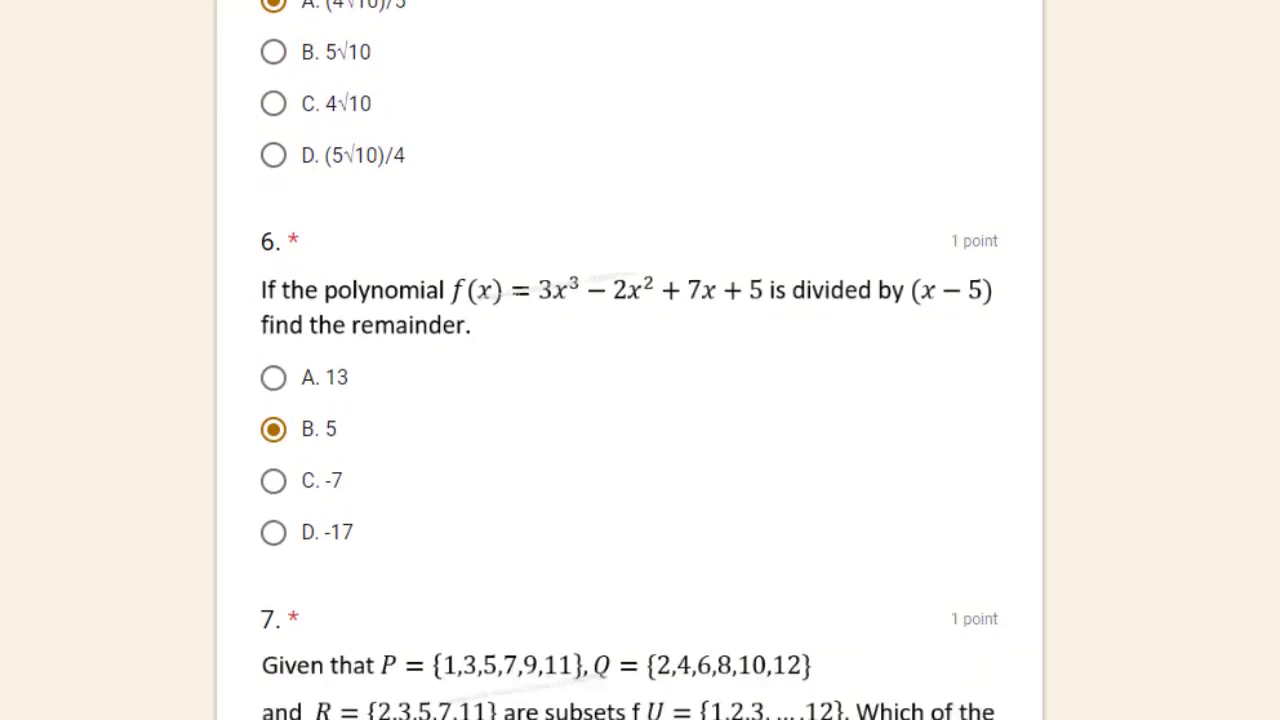
pyautogui.scroll(-1, 629, 360)
pyautogui.scroll(-2, 629, 360)
pyautogui.scroll(-1, 629, 360)
pyautogui.scroll(-2, 629, 360)
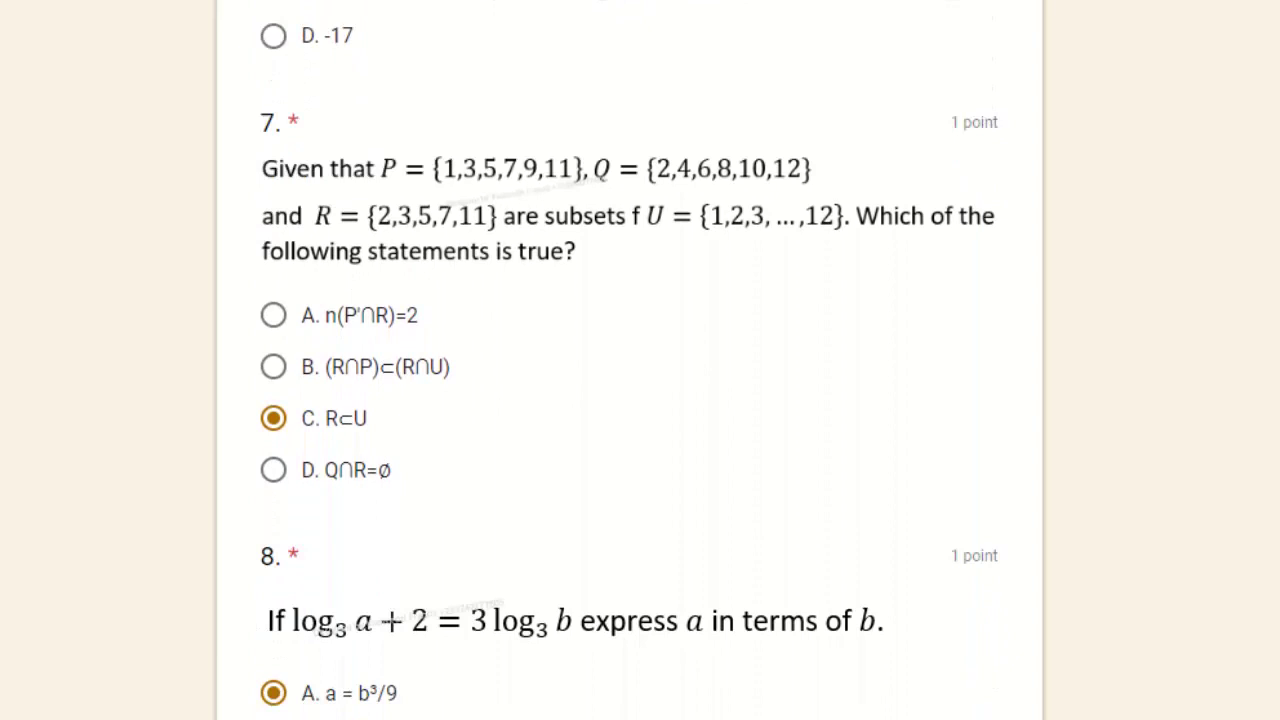
pyautogui.scroll(-1, 629, 360)
pyautogui.scroll(-2, 629, 360)
pyautogui.scroll(-1, 629, 360)
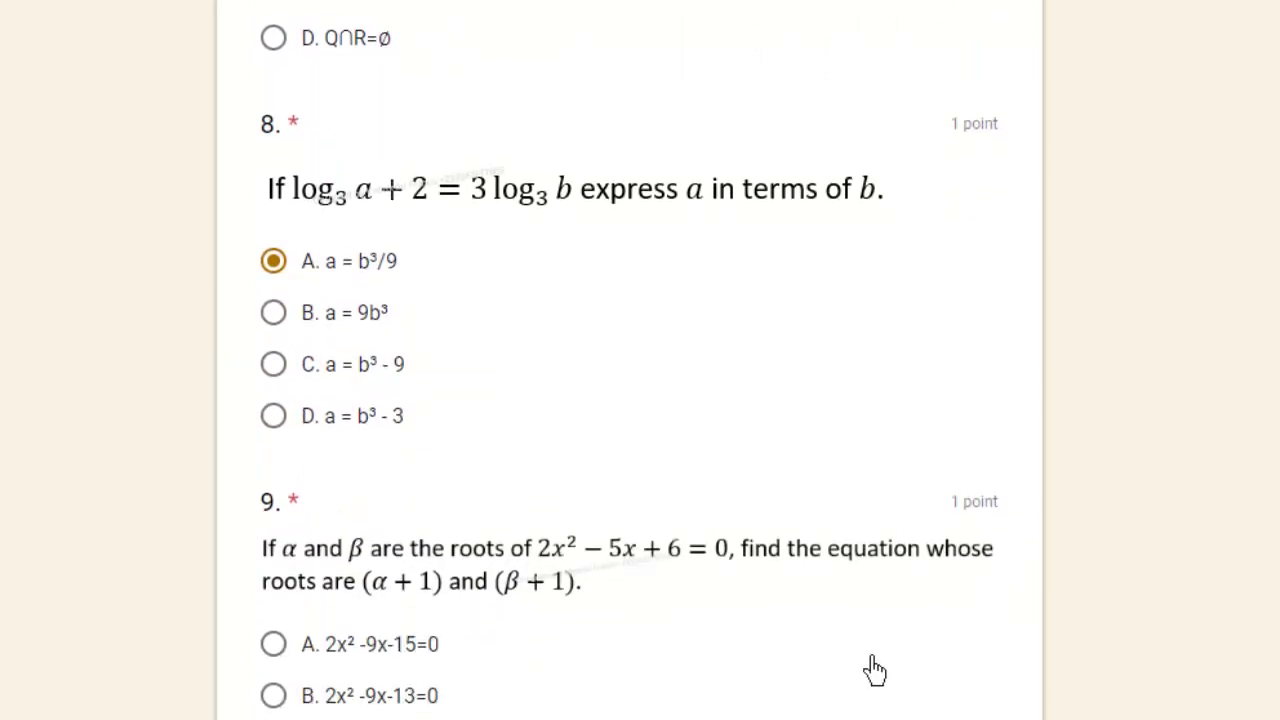
pyautogui.click(272, 697)
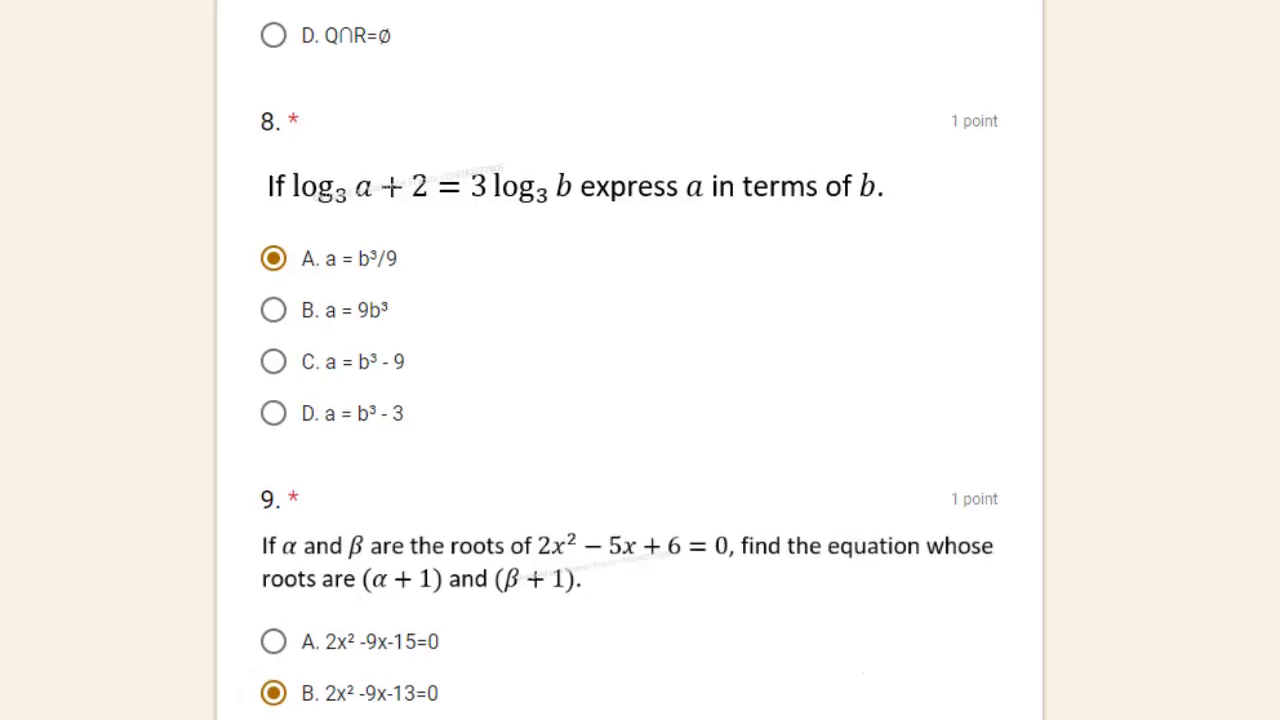
# Answer question 10 with option B and scroll to the 'What would you like to do next?' question
pyautogui.scroll(-2, 629, 360)
pyautogui.scroll(-1, 629, 360)
pyautogui.scroll(-1, 629, 360)
pyautogui.scroll(-2, 640, 400)
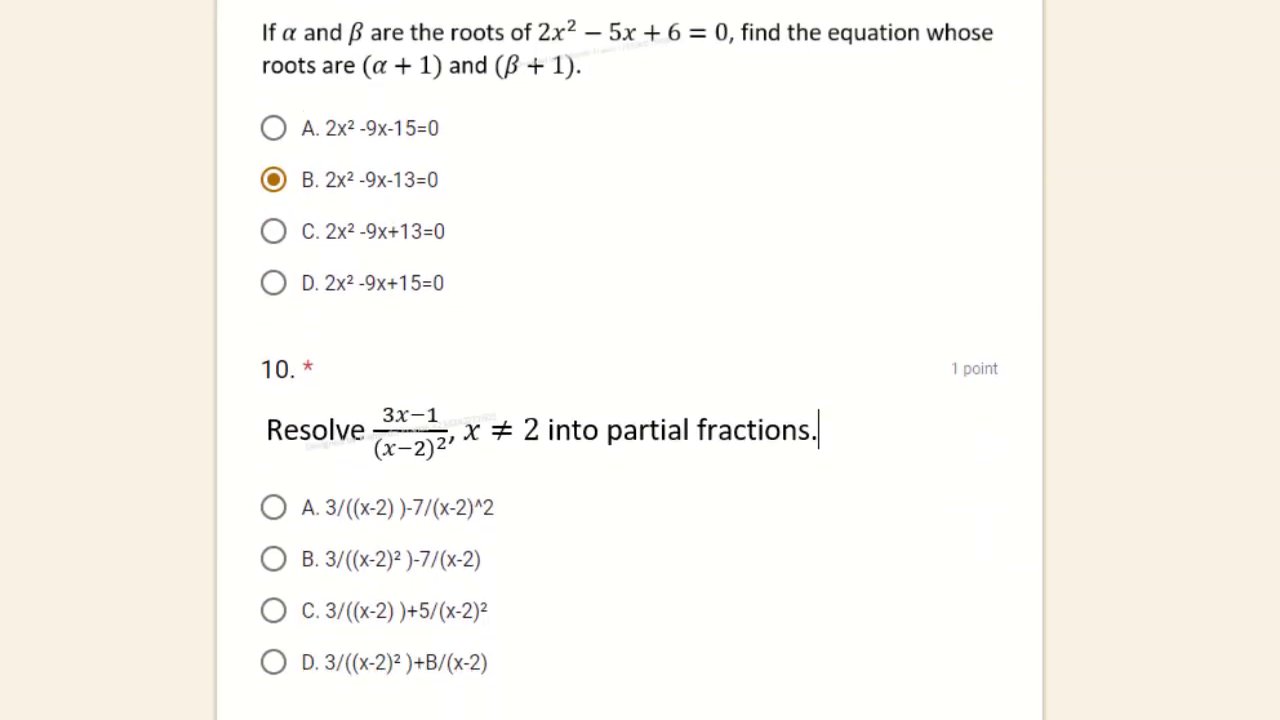
pyautogui.click(276, 563)
pyautogui.scroll(-2, 640, 400)
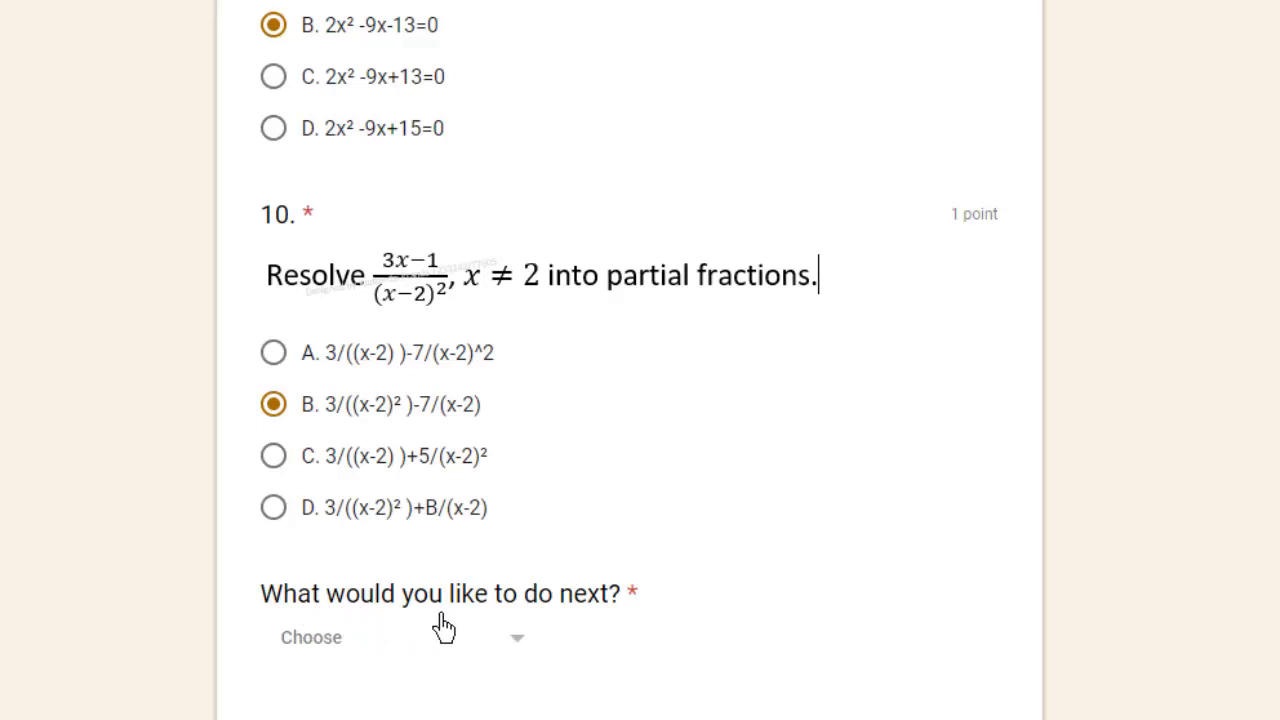
# Choose 'Submit and view my score' as the next step and continue to the final page
pyautogui.click(514, 648)
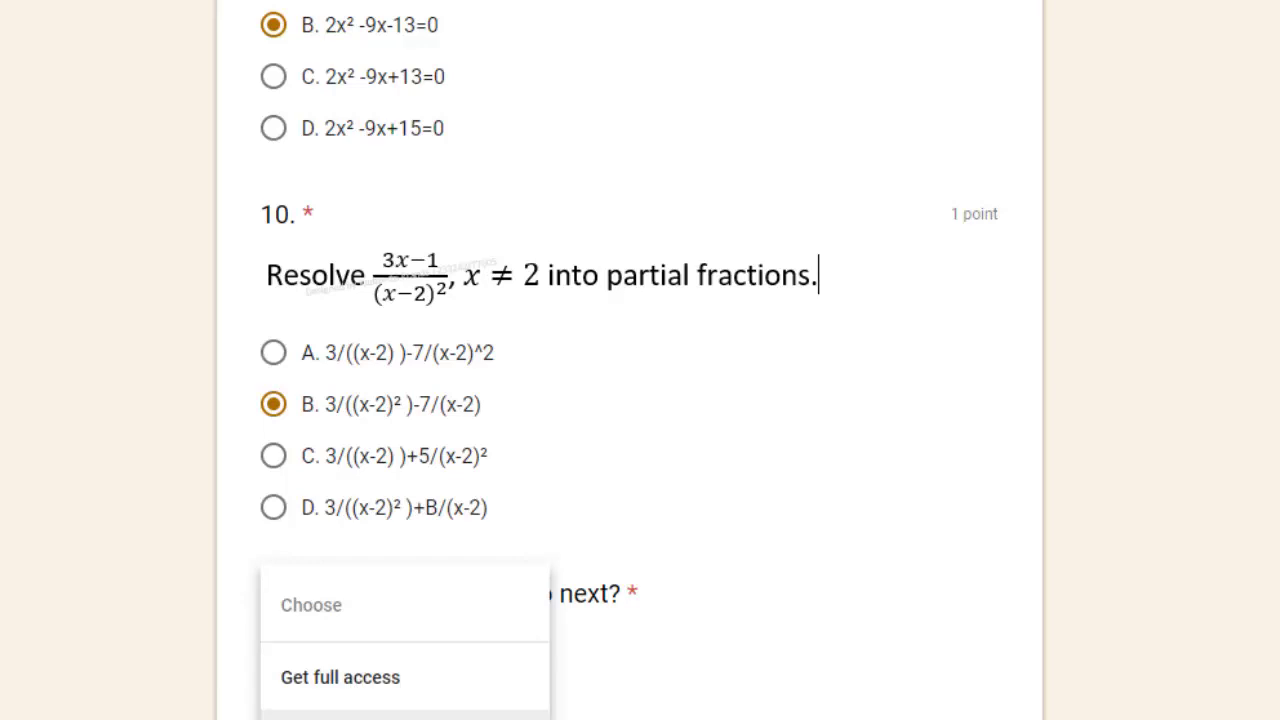
pyautogui.click(400, 715)
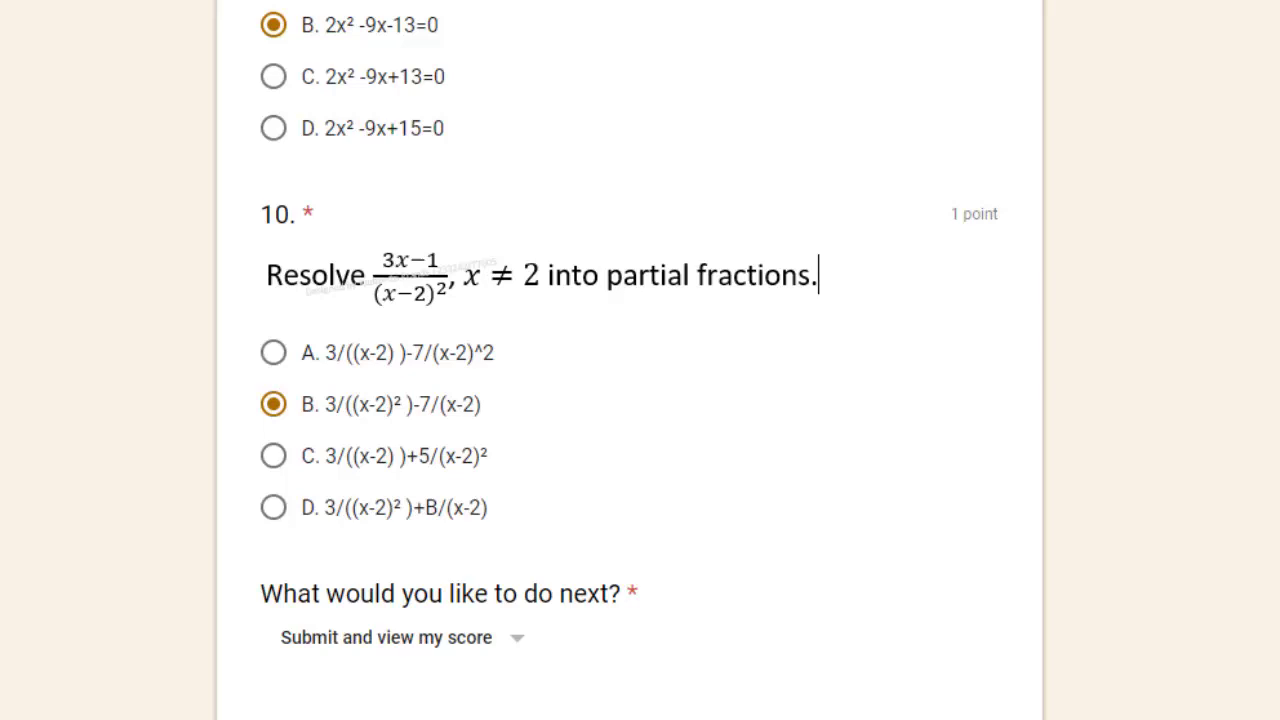
pyautogui.click(480, 710)
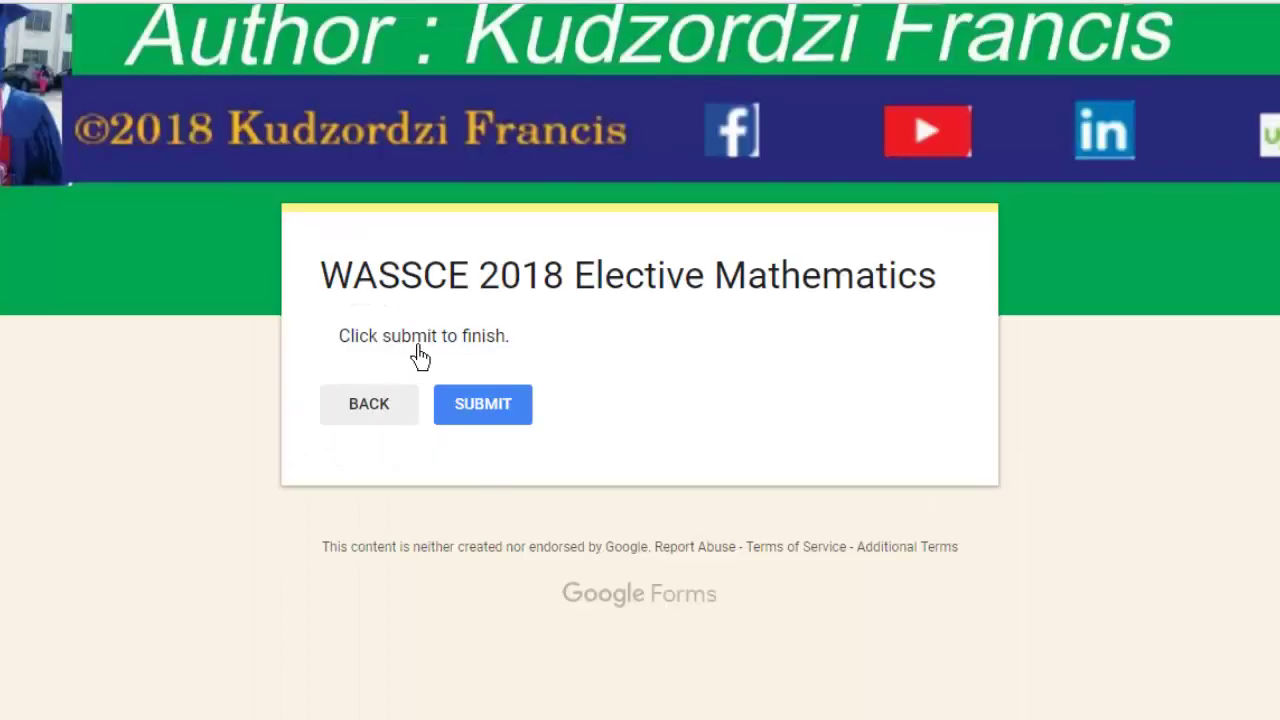
# Submit the quiz and view the score page showing 3/10 total points
pyautogui.click(475, 427)
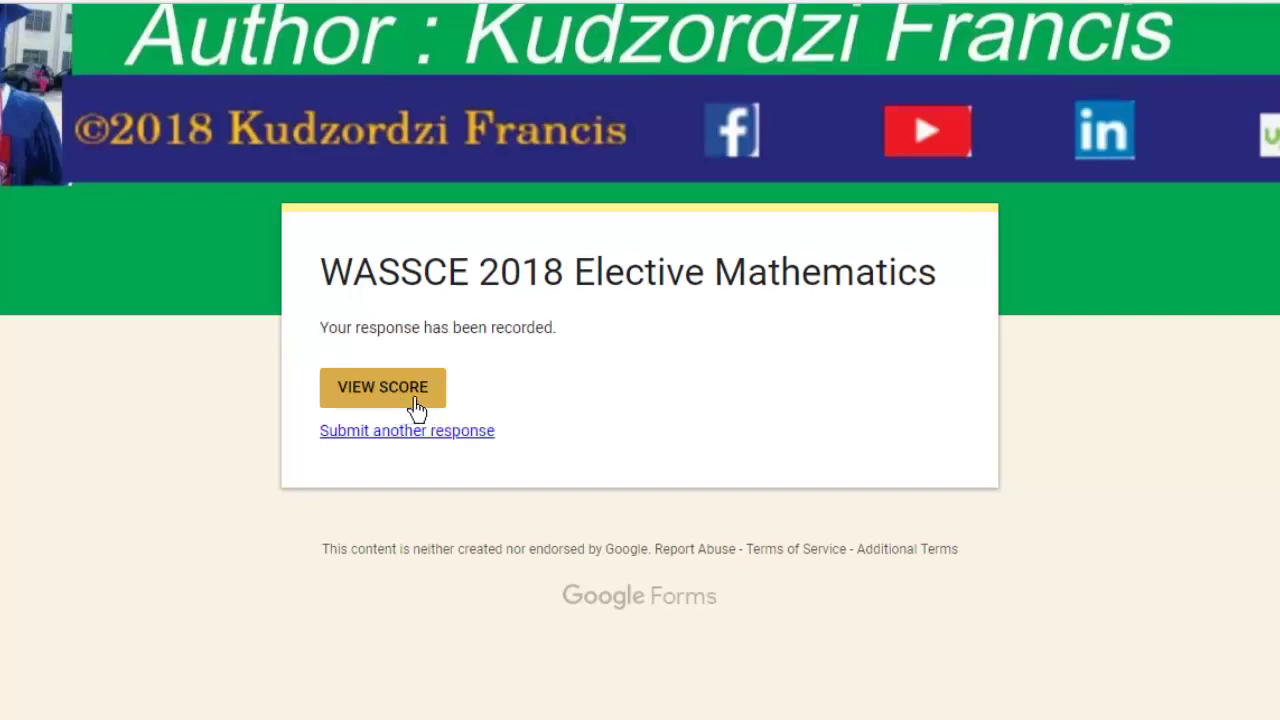
pyautogui.click(417, 409)
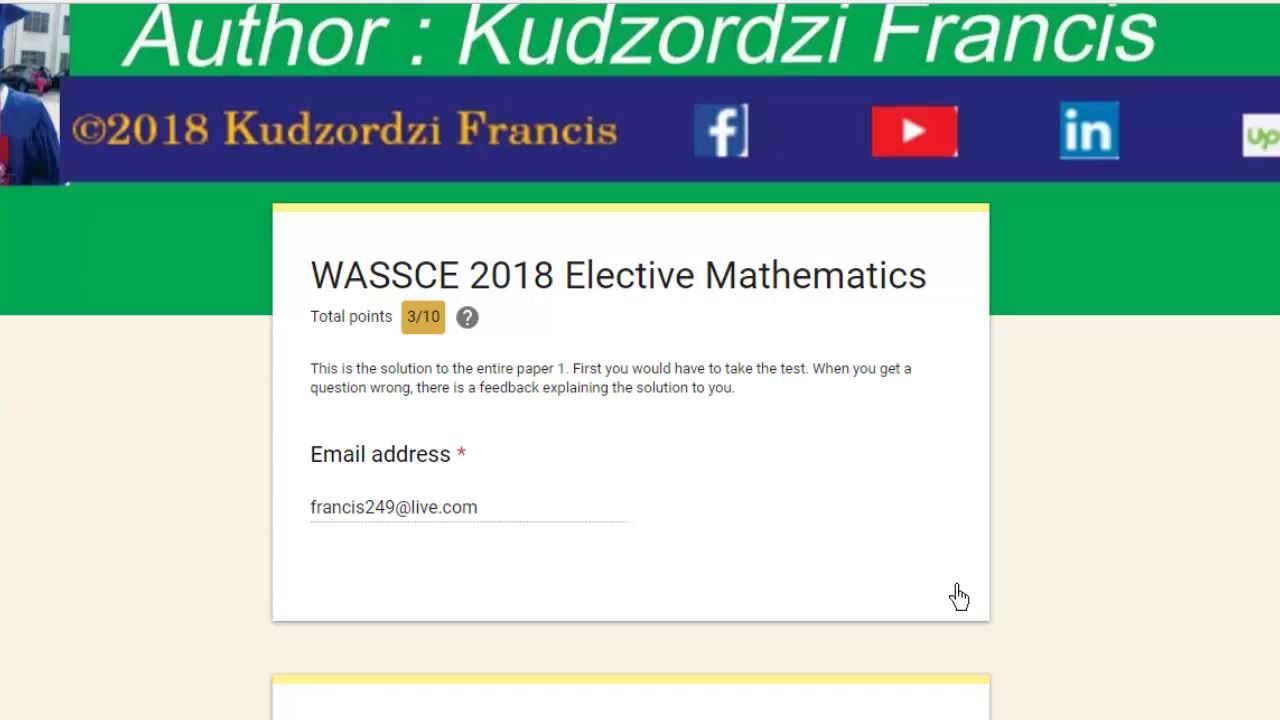
pyautogui.scroll(-1, 640, 360)
pyautogui.scroll(-1, 640, 360)
pyautogui.scroll(-1, 640, 360)
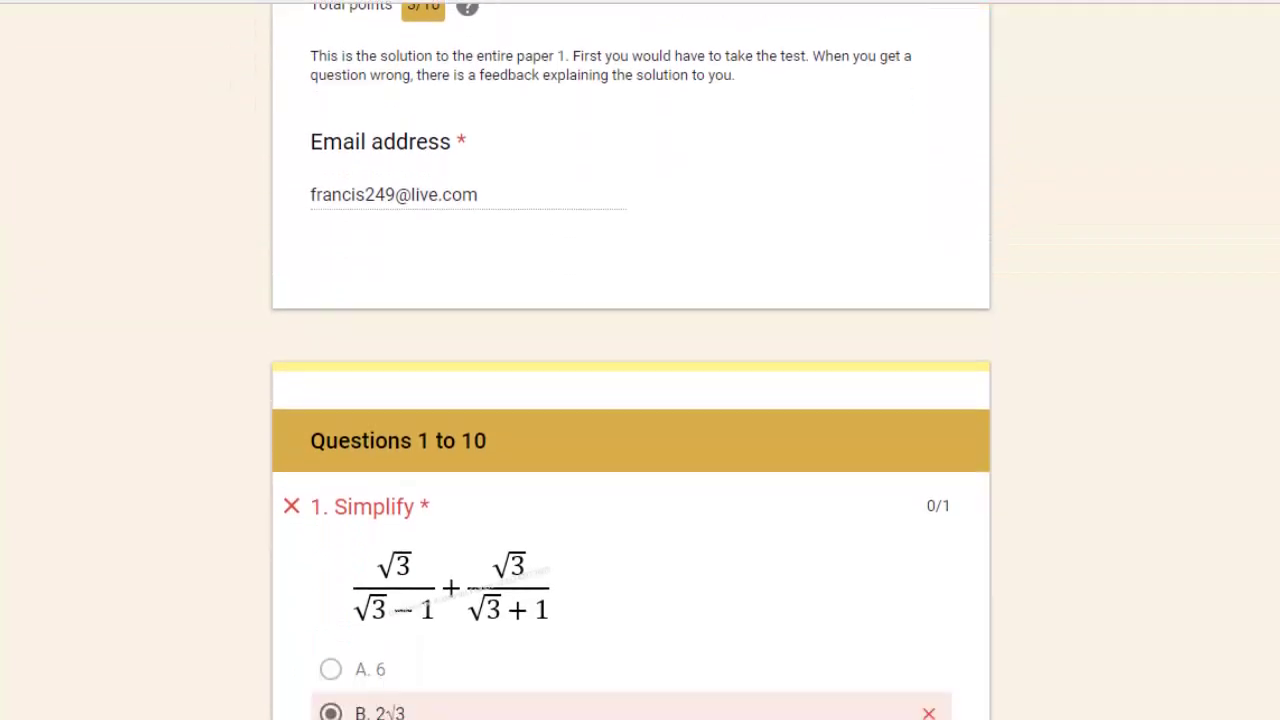
pyautogui.scroll(-1, 640, 360)
pyautogui.scroll(-1, 640, 360)
pyautogui.scroll(-1, 640, 360)
pyautogui.scroll(-1, 640, 360)
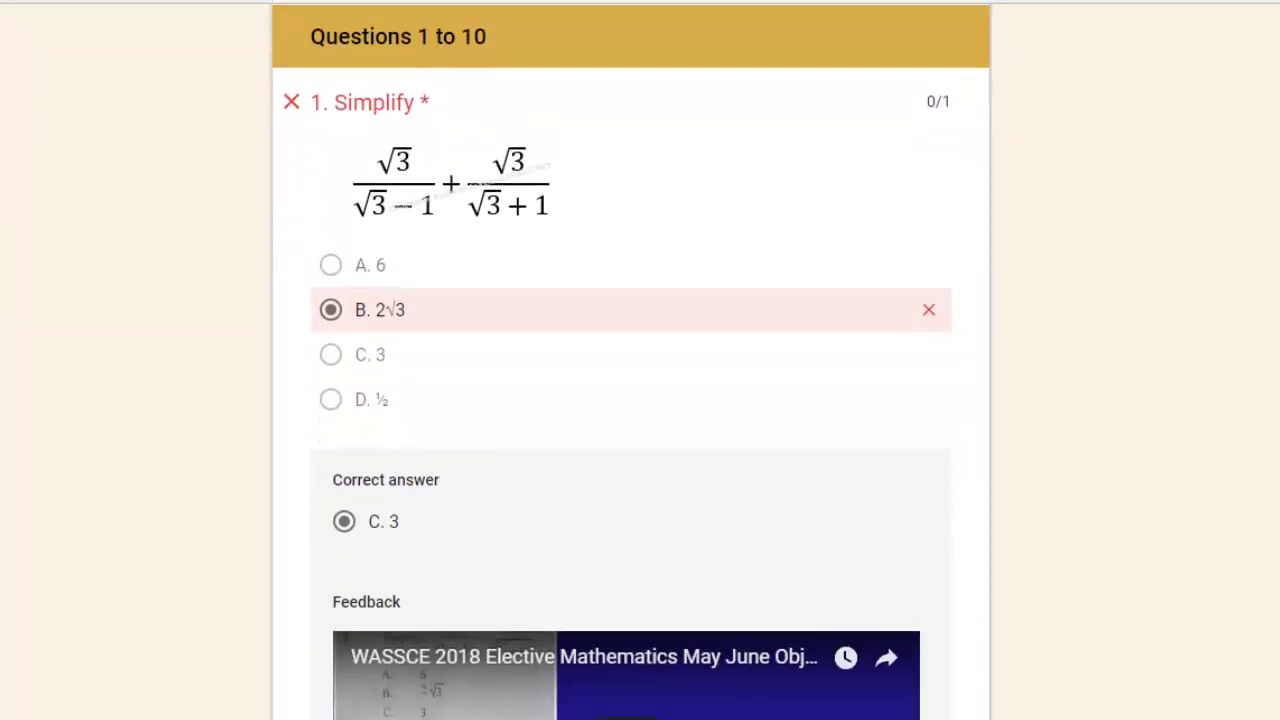
pyautogui.scroll(-1, 640, 360)
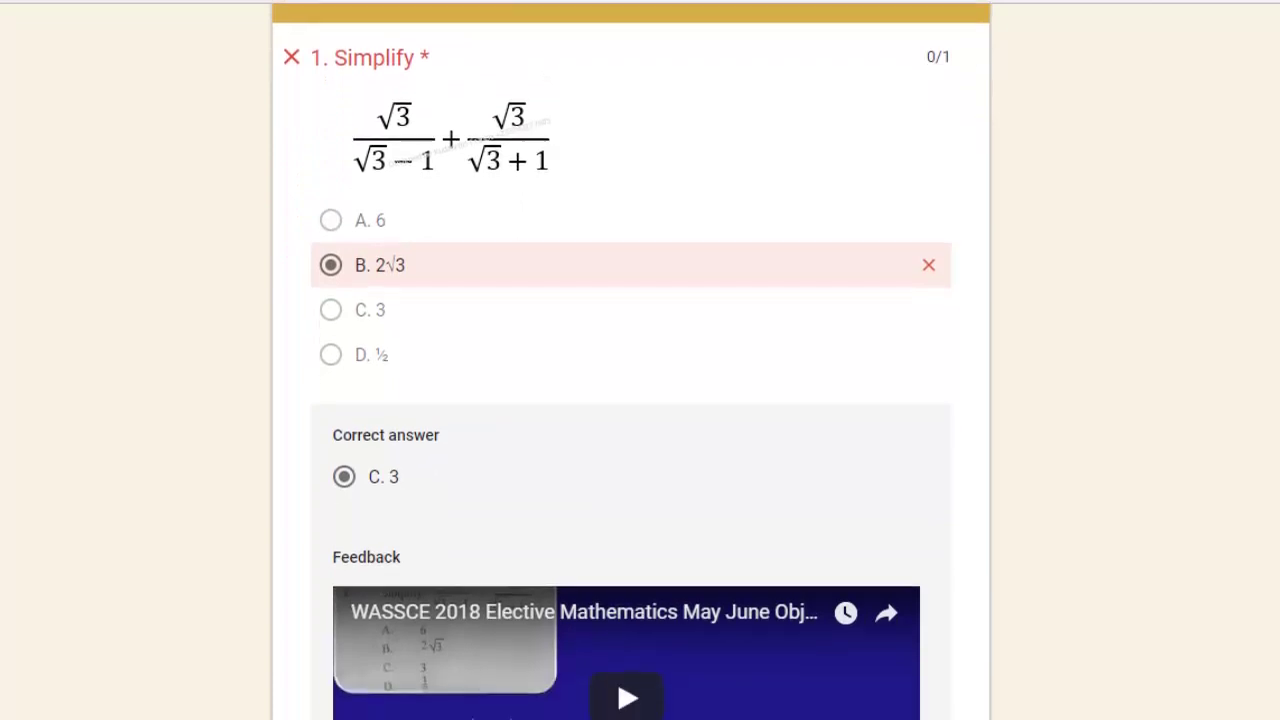
pyautogui.scroll(-1, 640, 360)
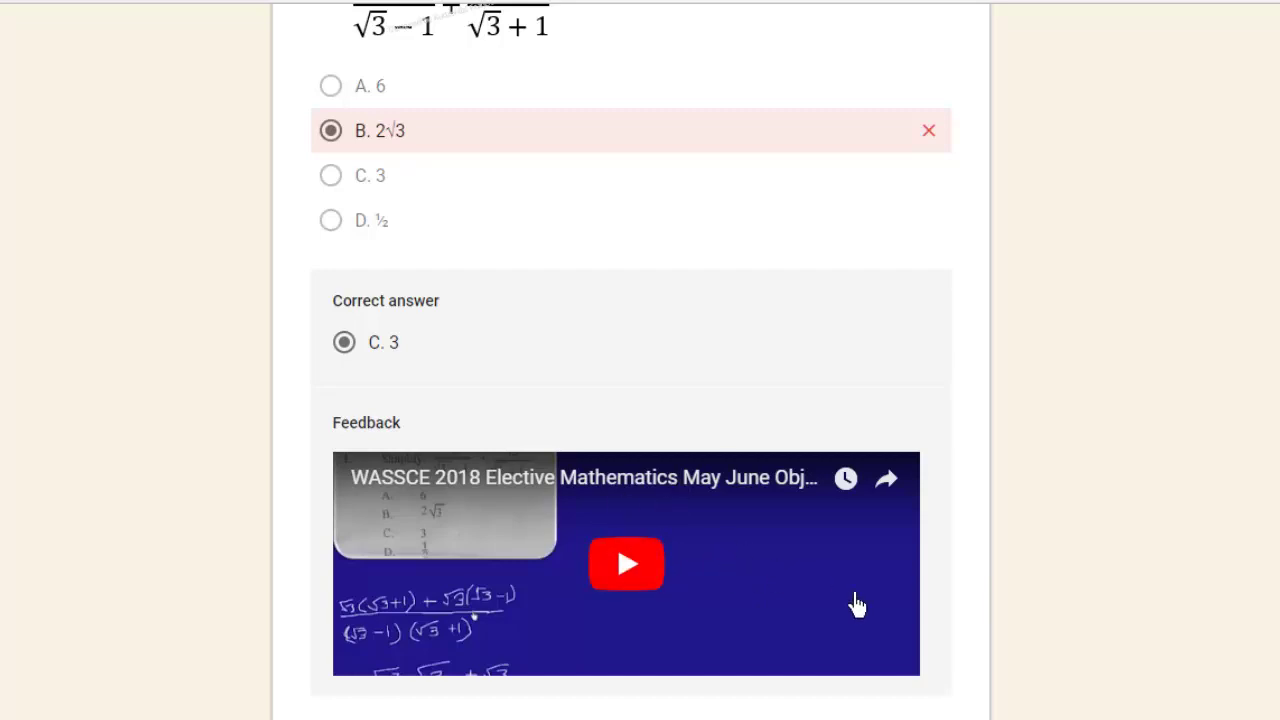
pyautogui.scroll(-3, 814, 428)
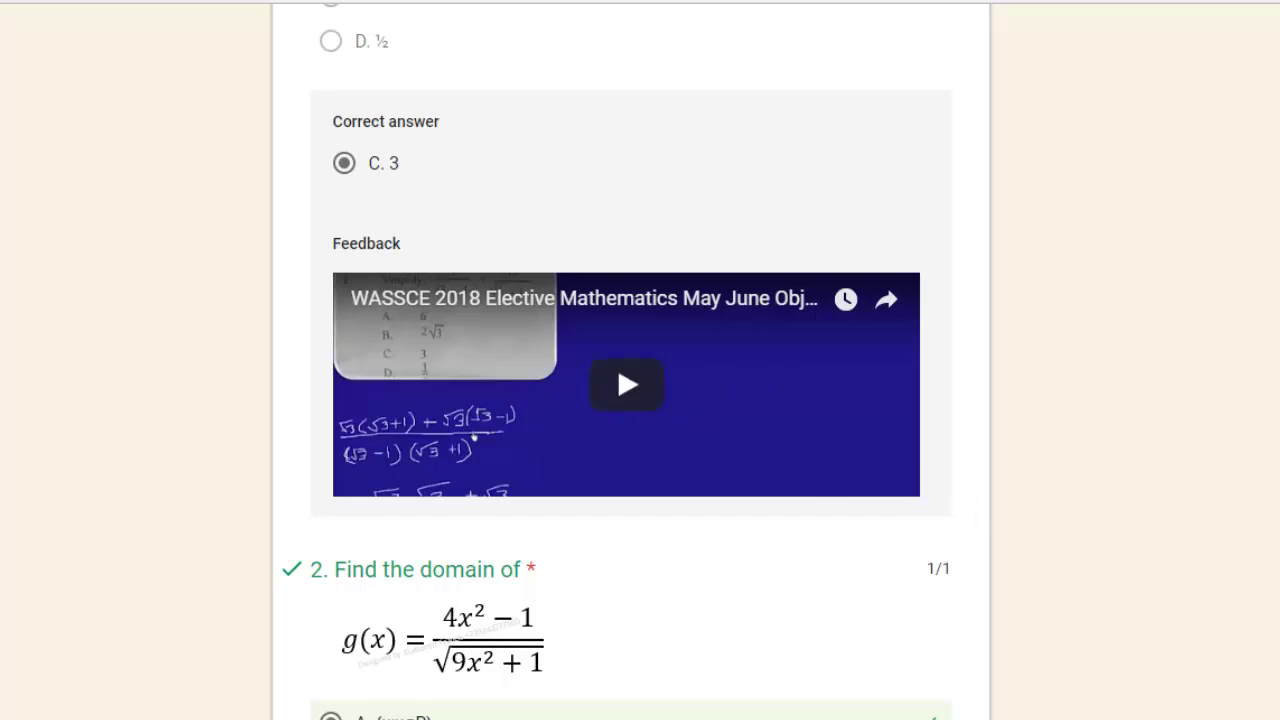
pyautogui.scroll(-10, 640, 400)
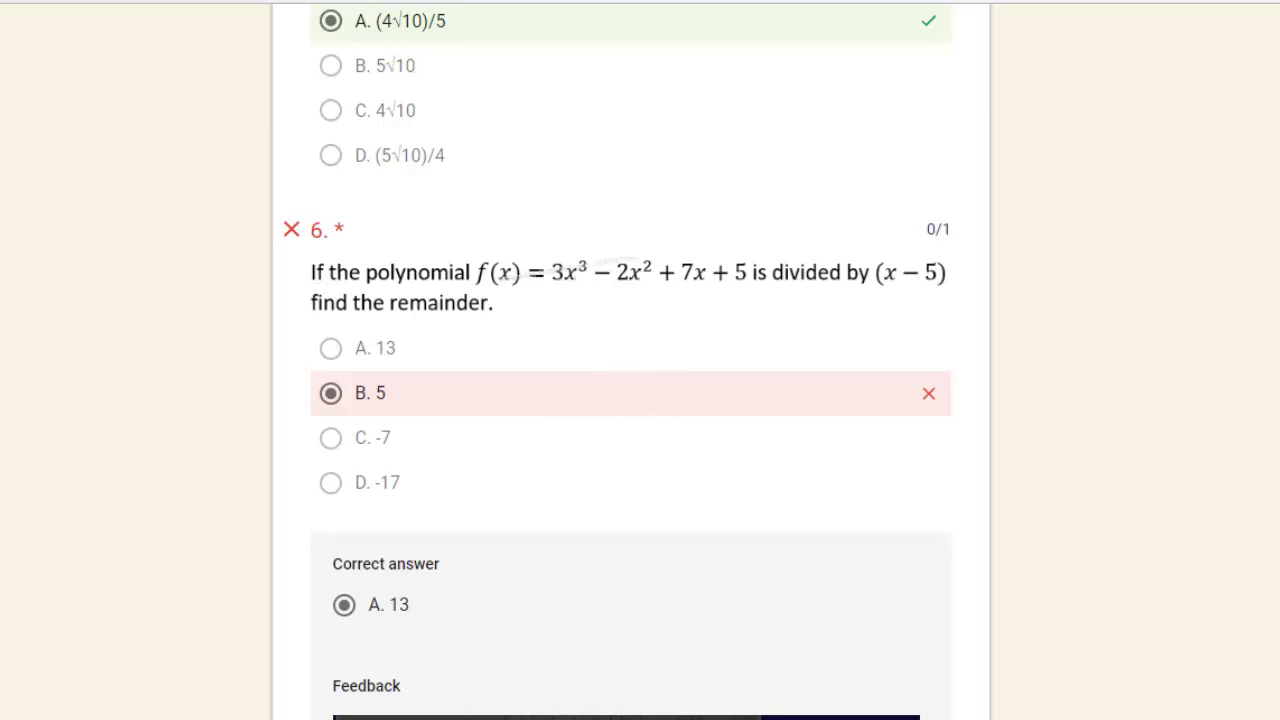
pyautogui.scroll(10, 1194, 171)
pyautogui.scroll(7, 1194, 171)
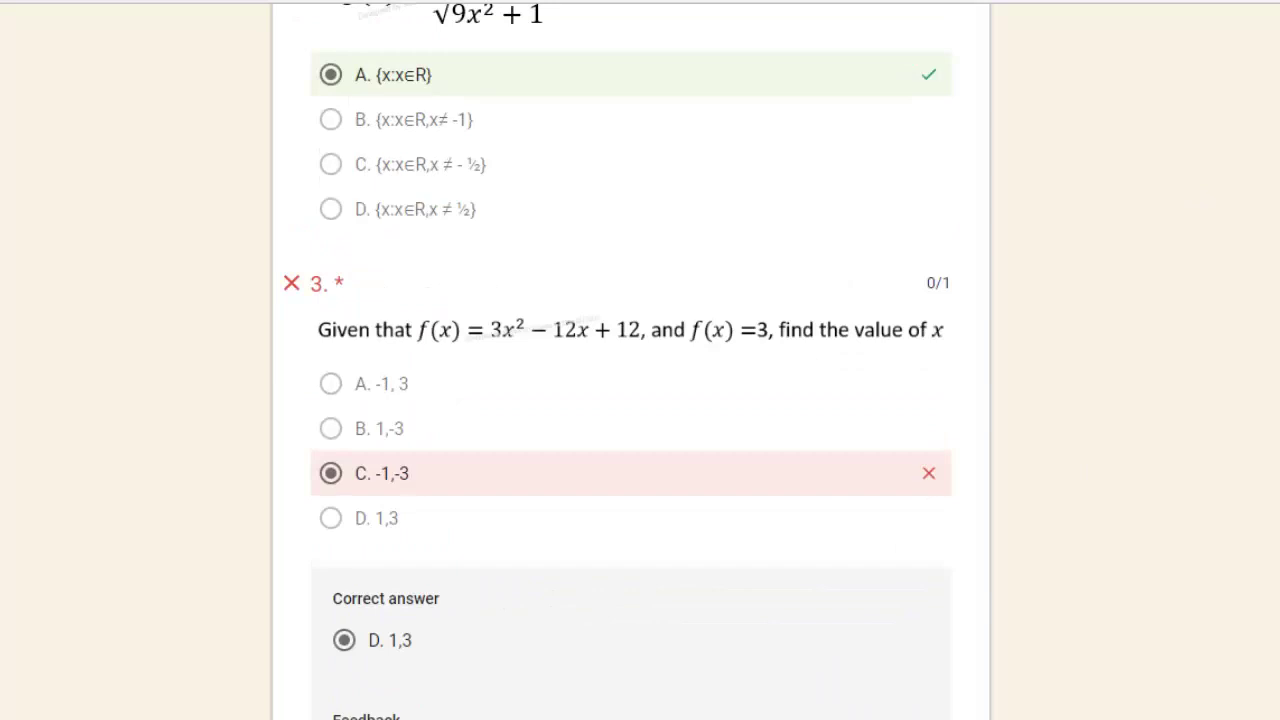
pyautogui.scroll(-1, 631, 360)
pyautogui.scroll(-1, 631, 360)
pyautogui.scroll(-1, 631, 360)
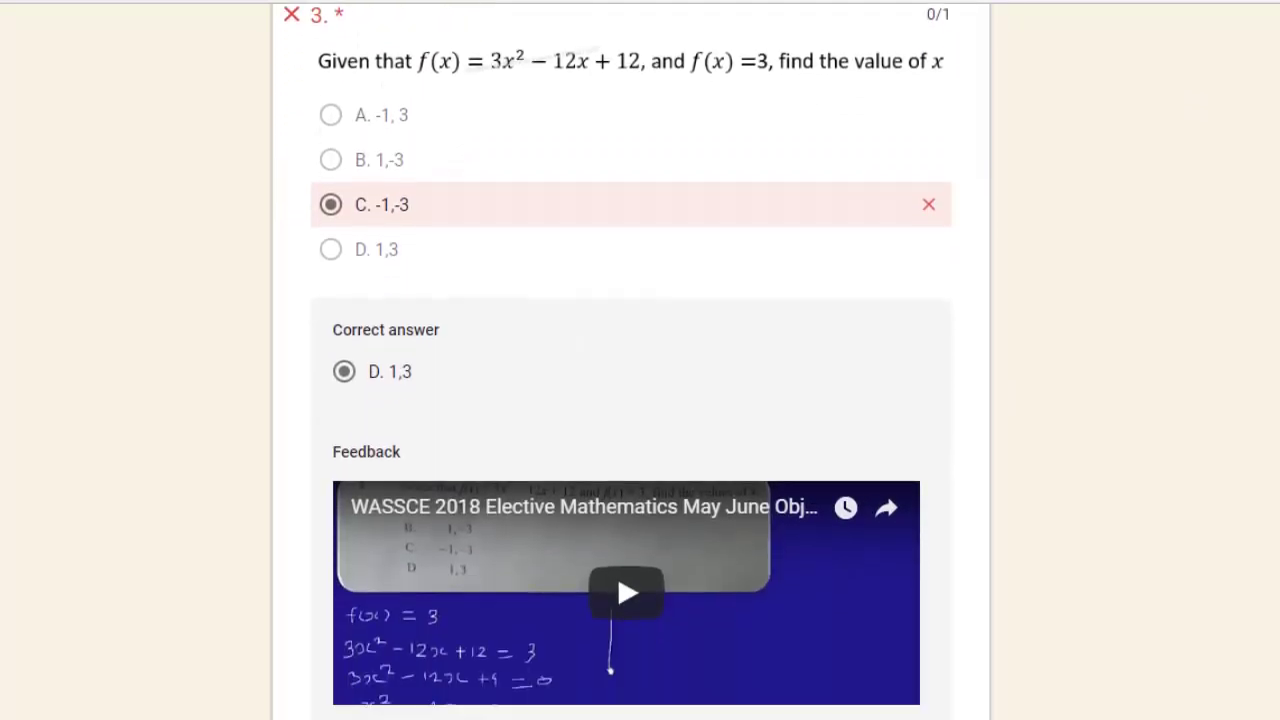
pyautogui.scroll(-4, 631, 360)
pyautogui.scroll(-2, 631, 360)
pyautogui.scroll(-2, 631, 360)
pyautogui.scroll(-3, 631, 360)
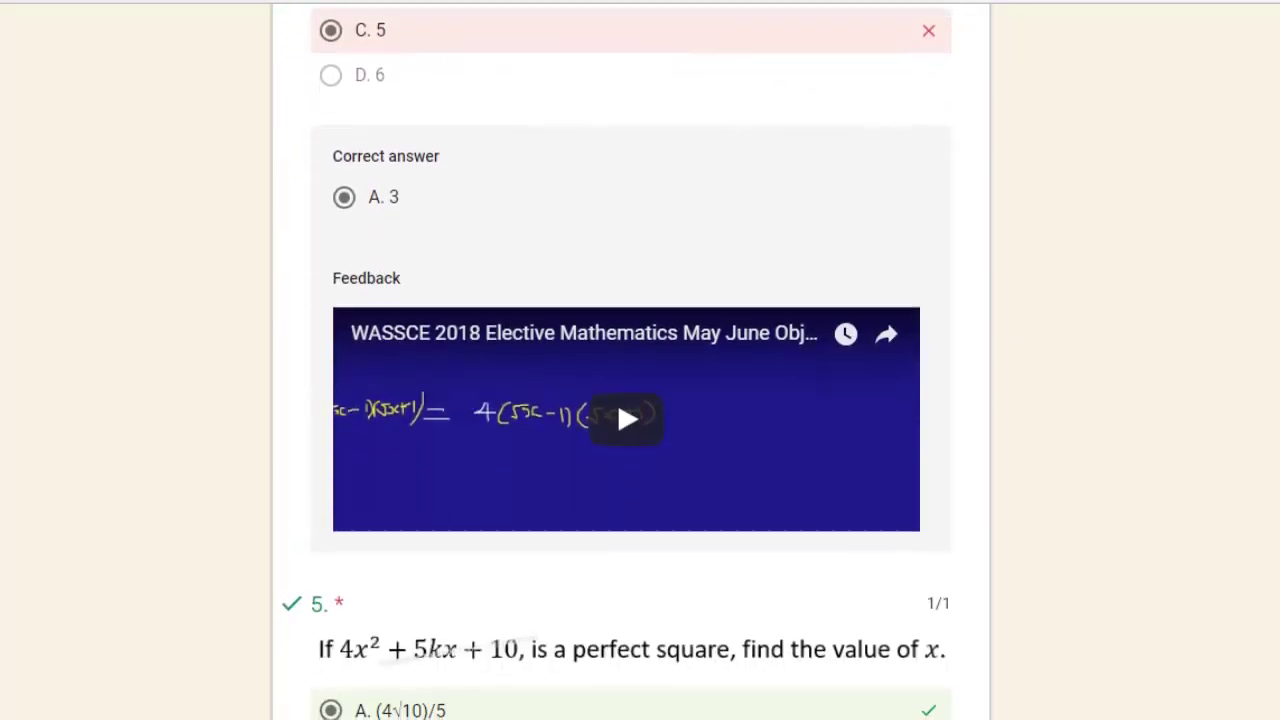
pyautogui.scroll(-1, 508, 383)
pyautogui.scroll(-3, 508, 383)
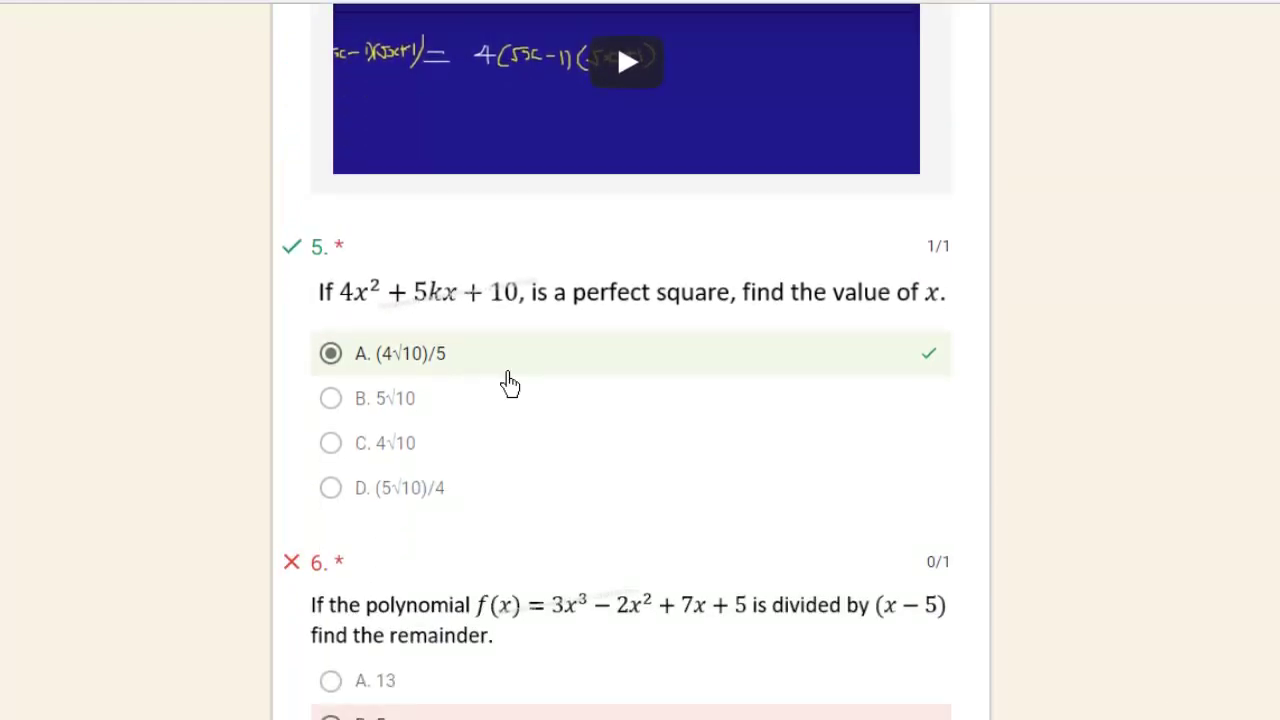